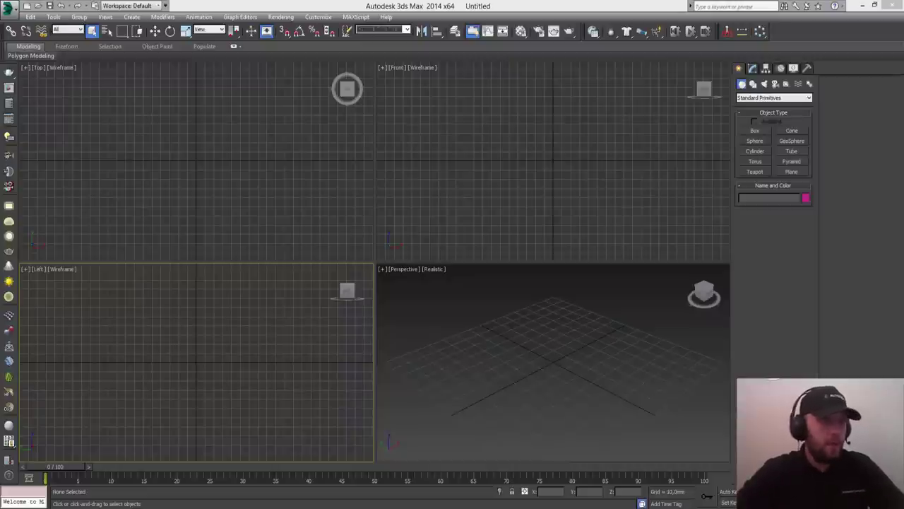
Step: Set the Perspective view's background source to Use Files and browse for an image
click(438, 316)
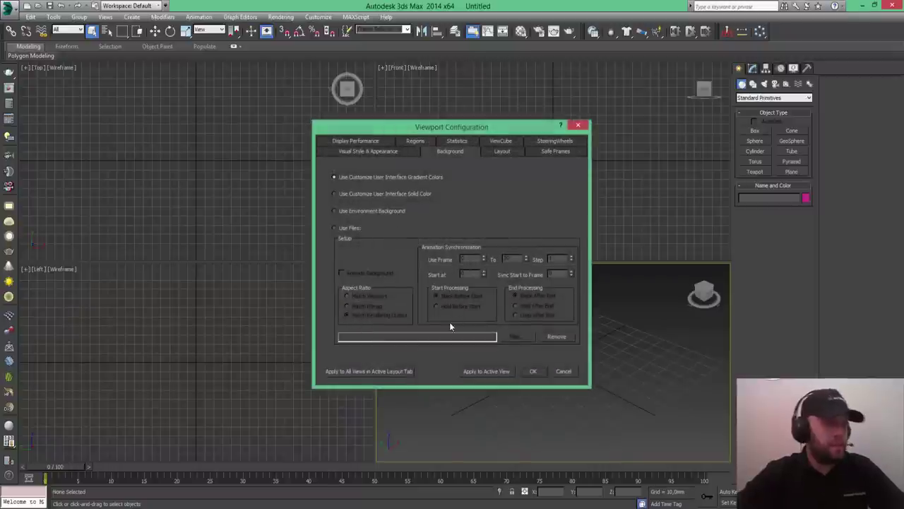
click(344, 233)
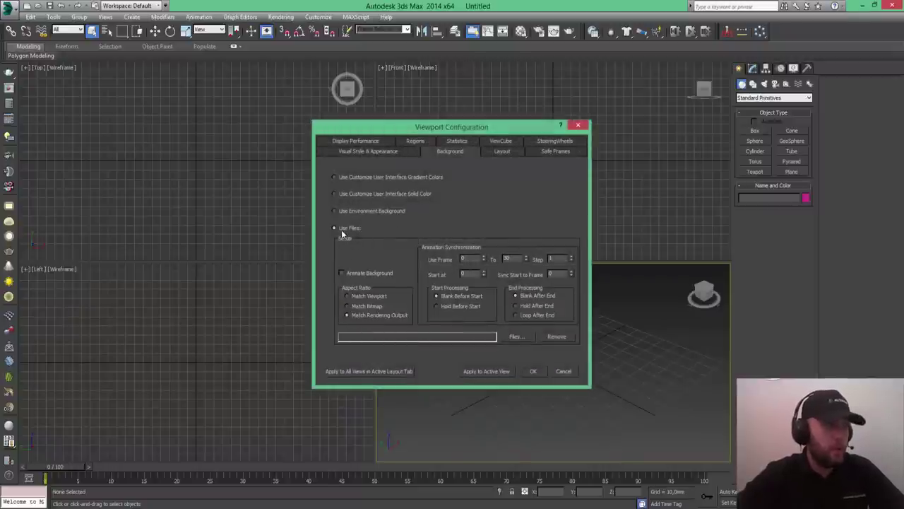
click(515, 337)
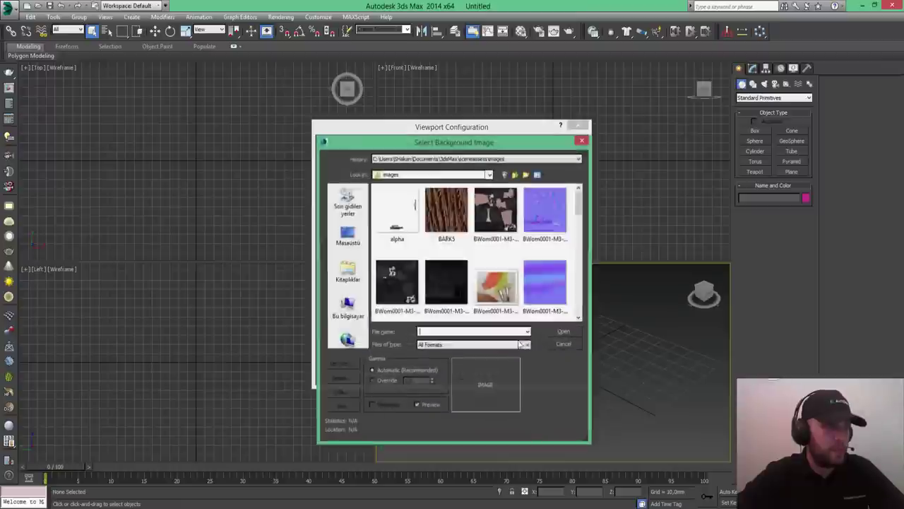
click(356, 246)
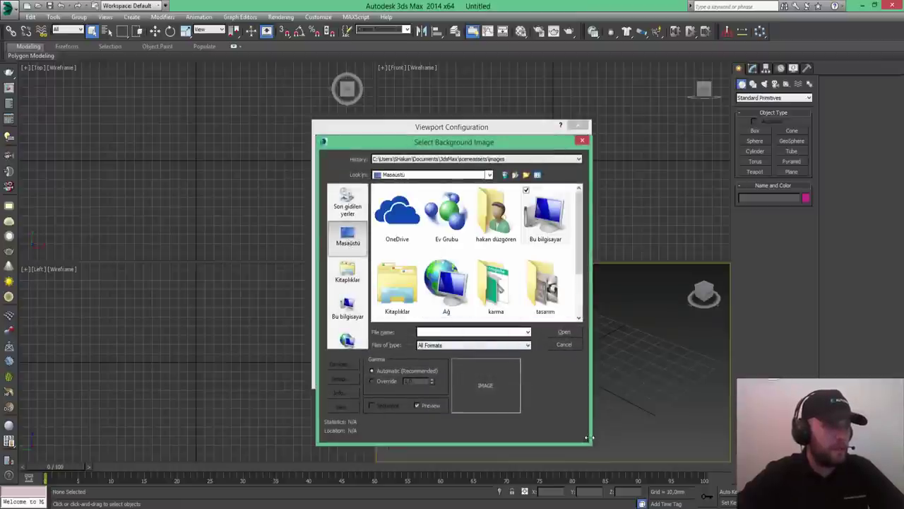
drag(589, 438, 687, 479)
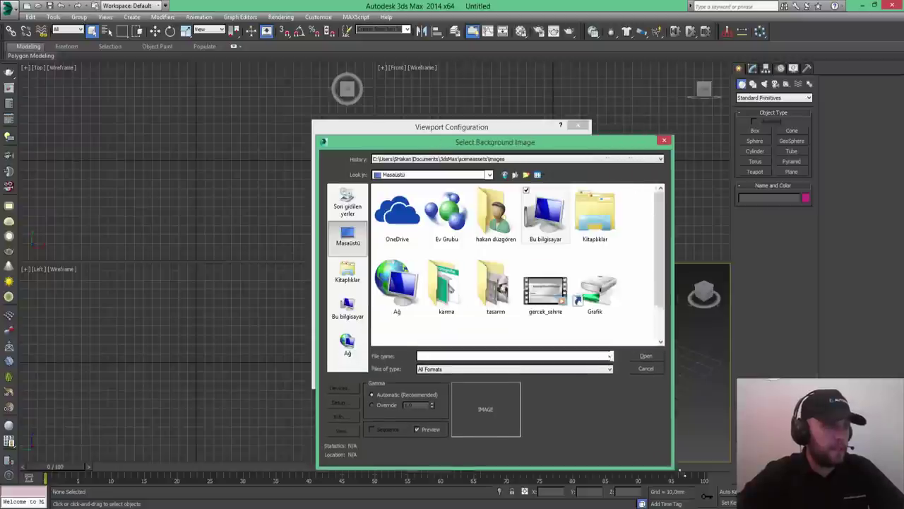
Step: Pick the canal plaza photo from Downloads > HTM-LIT_env-match > Photomerge and apply it to the Perspective view
double_click(496, 219)
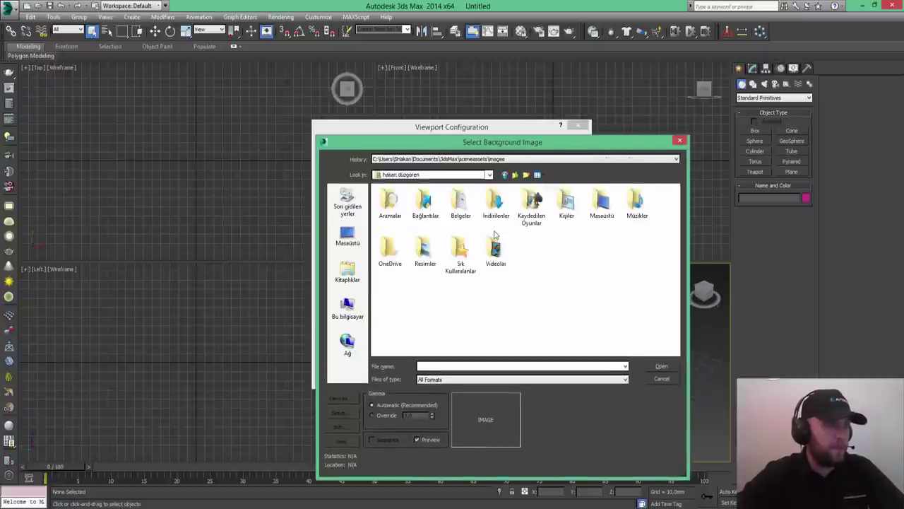
double_click(491, 212)
click(401, 214)
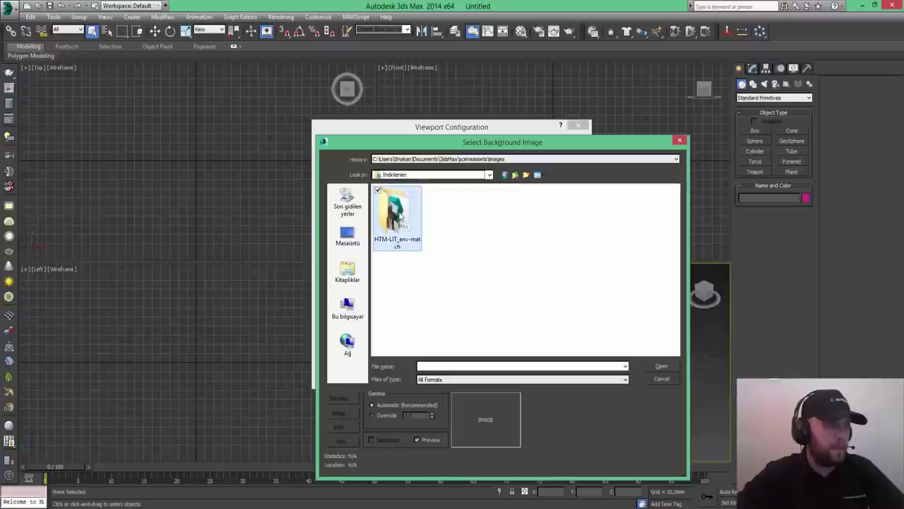
double_click(396, 214)
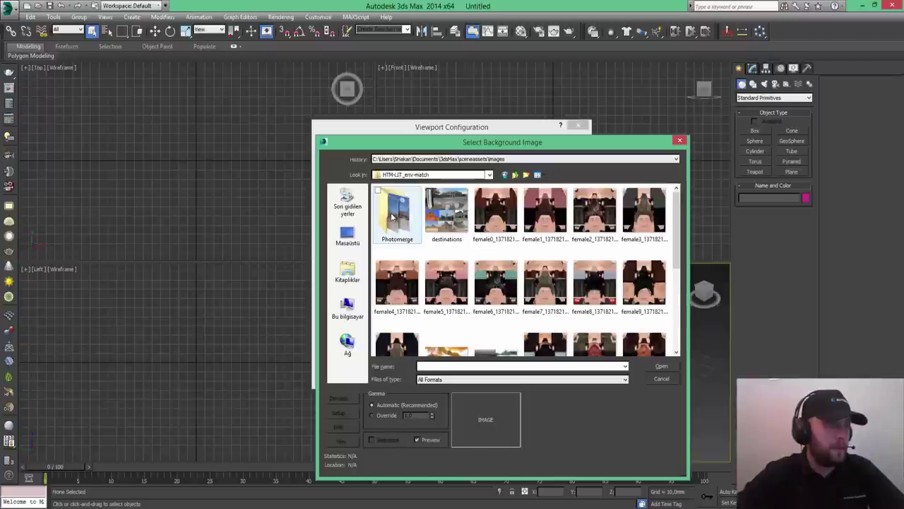
double_click(391, 211)
double_click(399, 225)
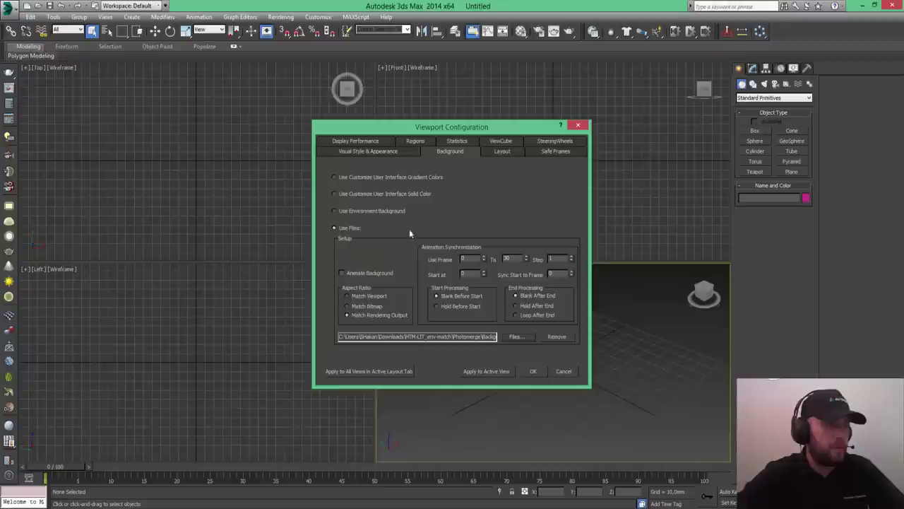
click(491, 368)
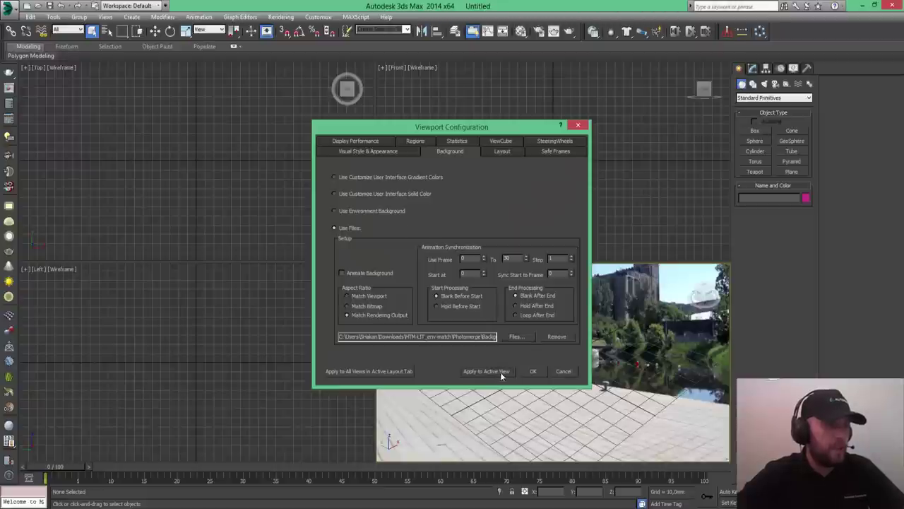
click(533, 371)
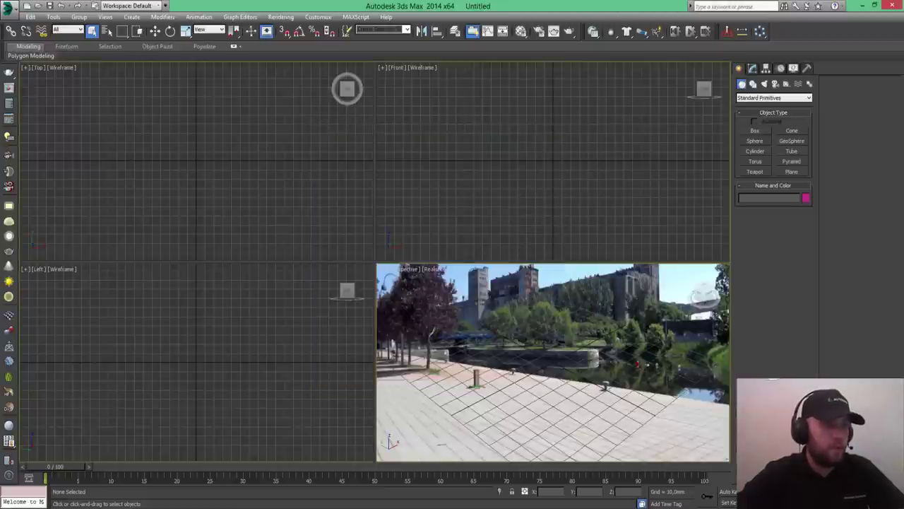
Step: Maximize the Perspective view with Alt+W, then zoom out, orbit and pan until the grid sits on the paving
key(alt+w)
key(alt+w)
key(alt+w)
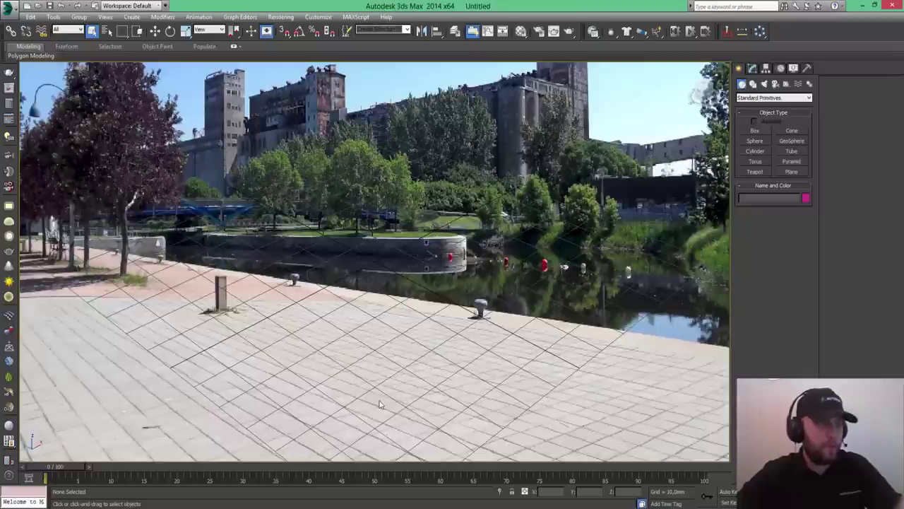
scroll(382, 397, down, 2)
scroll(383, 400, down, 2)
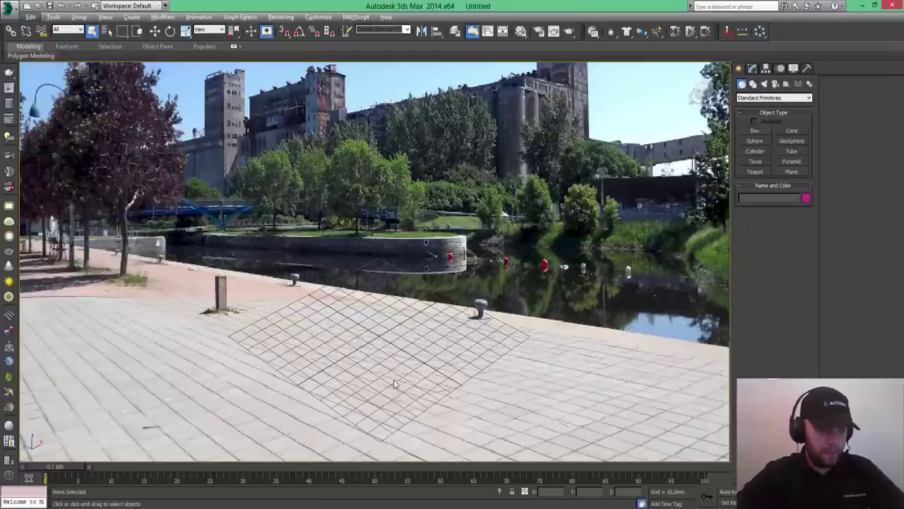
alt+middle_drag(400, 394, 406, 361)
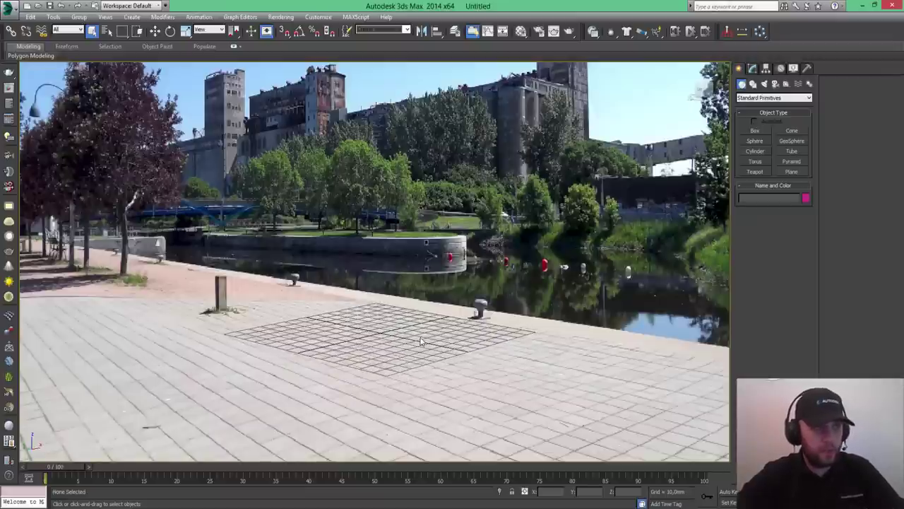
middle_drag(421, 341, 418, 356)
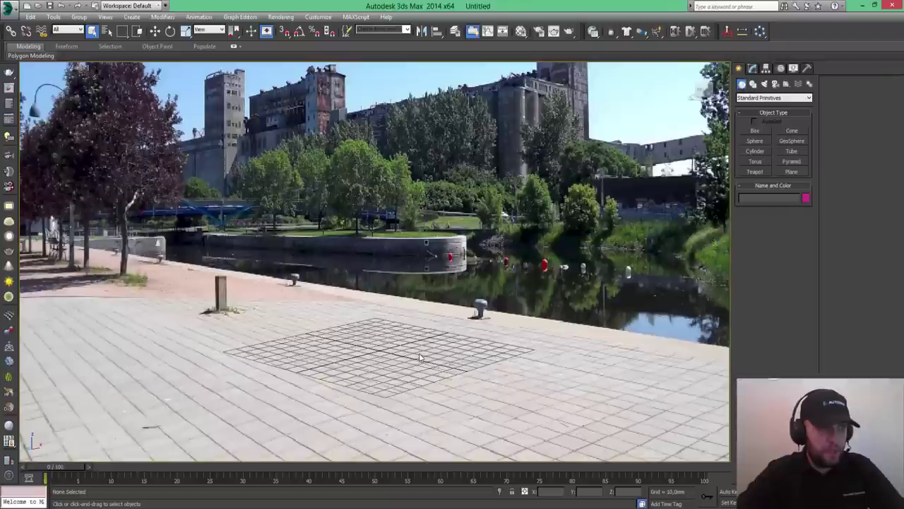
Step: Launch the Perspective Match utility and show its X, Y and Z vanishing lines over the photo
click(808, 69)
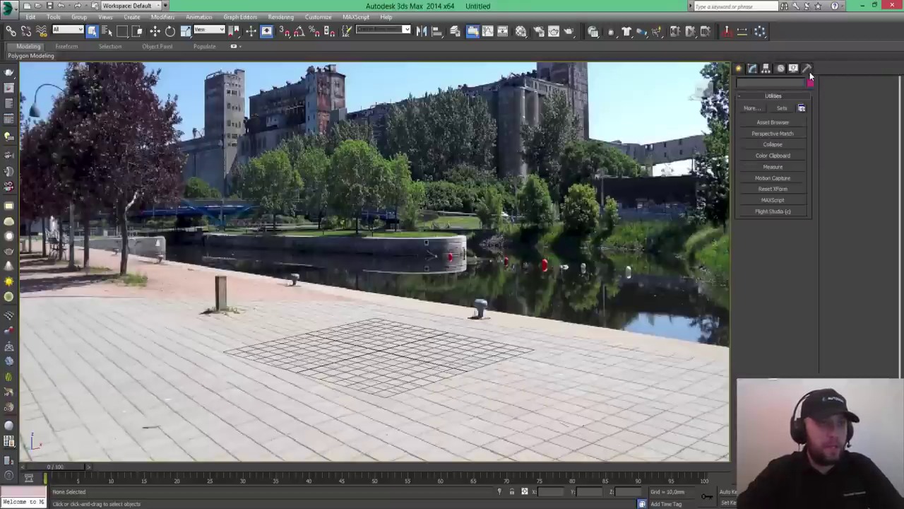
click(778, 132)
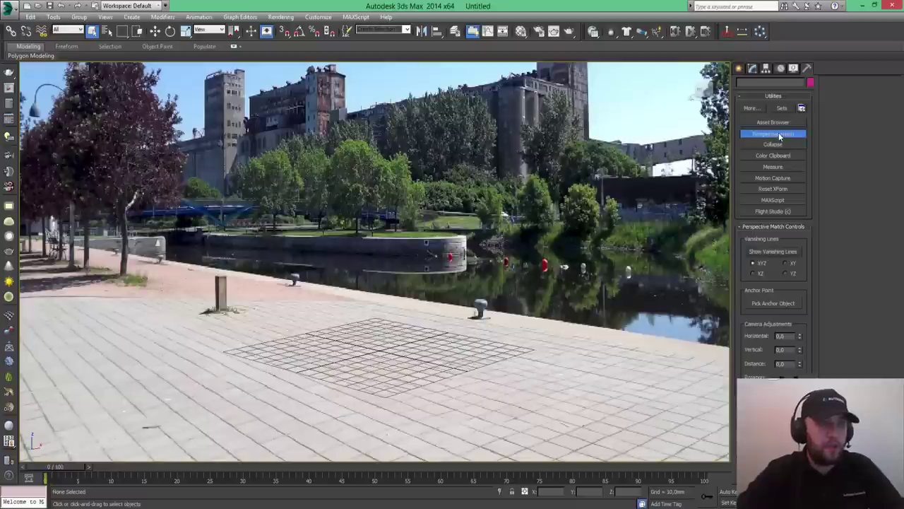
click(770, 254)
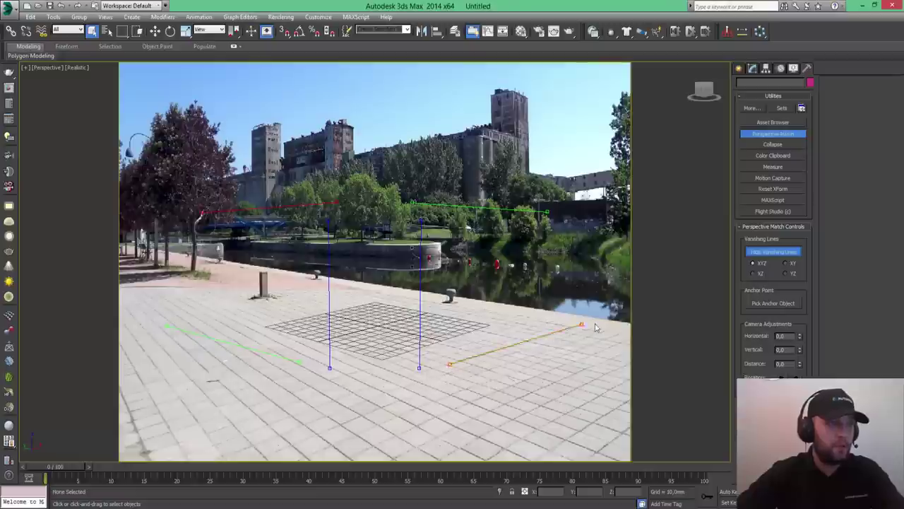
Step: Drag the red and green vanishing line endpoints onto parallel paving joints so the grid follows the ground
click(450, 369)
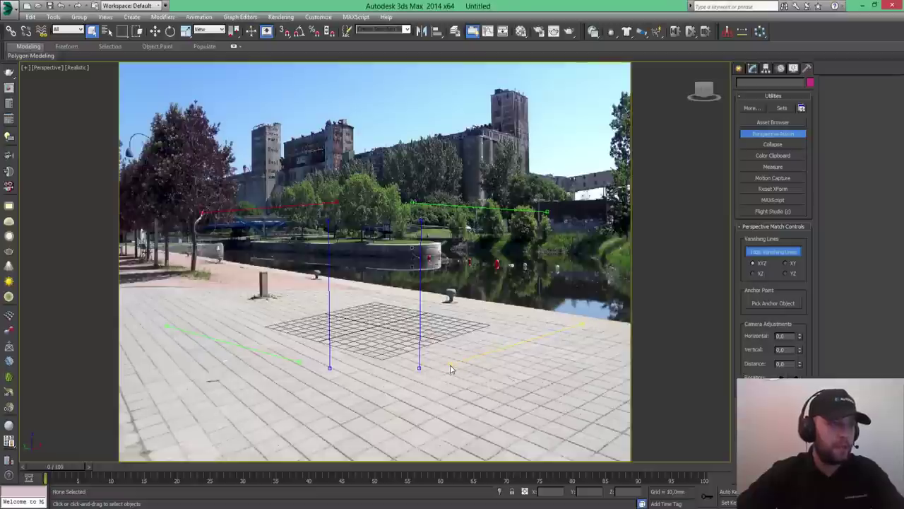
mouse_move(451, 368)
mouse_down()
mouse_move(415, 380)
mouse_move(421, 392)
mouse_move(385, 389)
mouse_up()
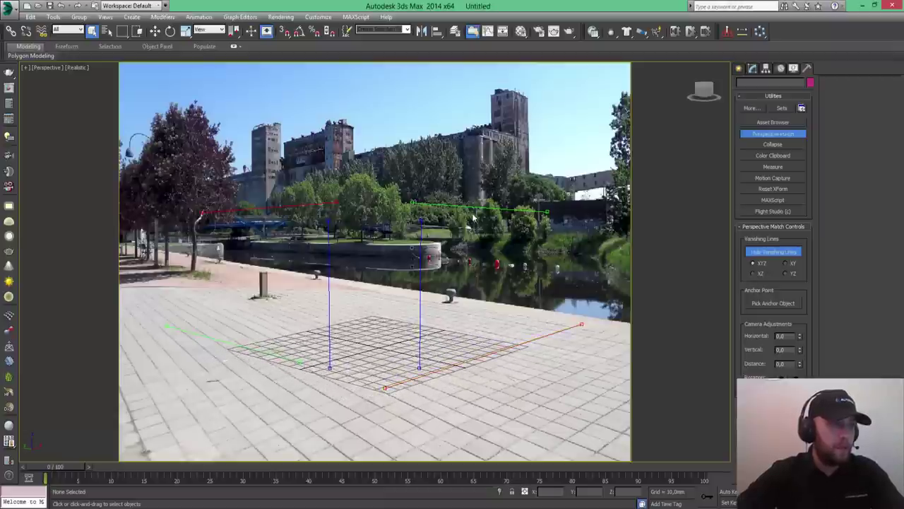
drag(475, 212, 465, 314)
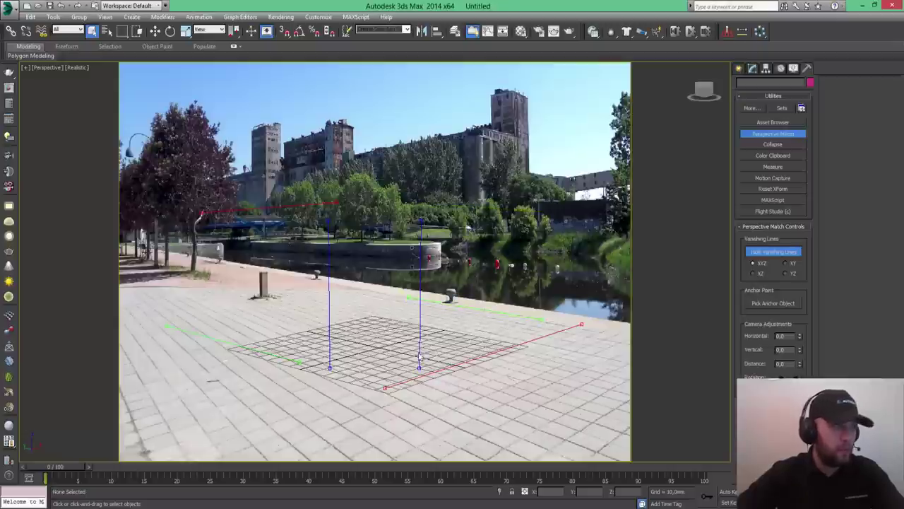
mouse_move(286, 210)
mouse_down()
mouse_move(295, 325)
mouse_move(298, 312)
mouse_move(312, 311)
mouse_up()
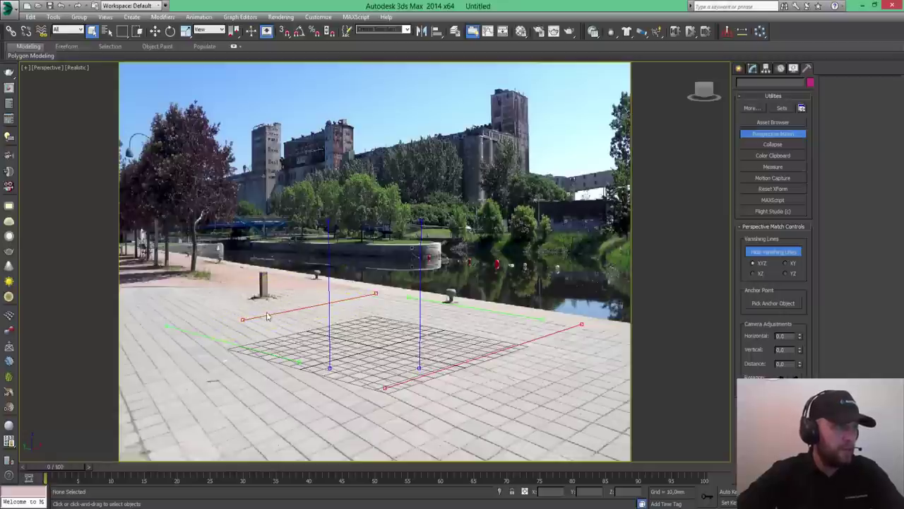
drag(243, 324, 233, 329)
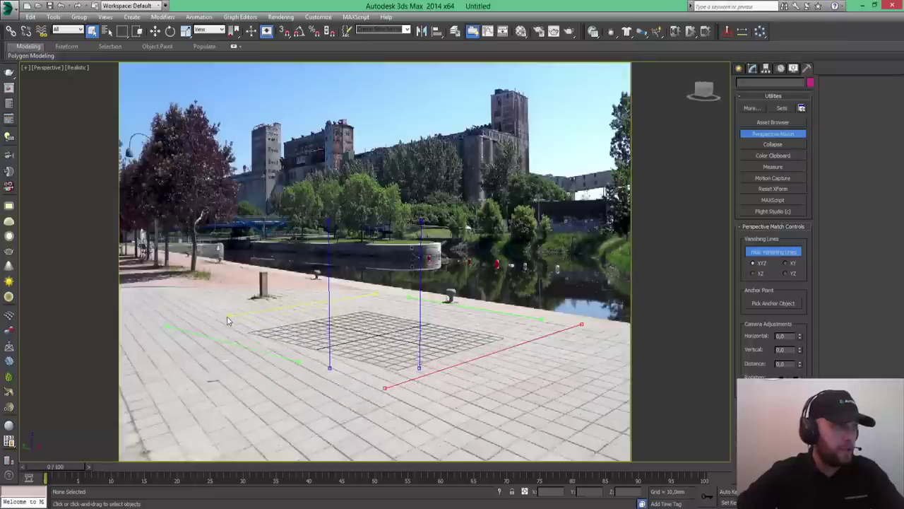
drag(233, 329, 226, 321)
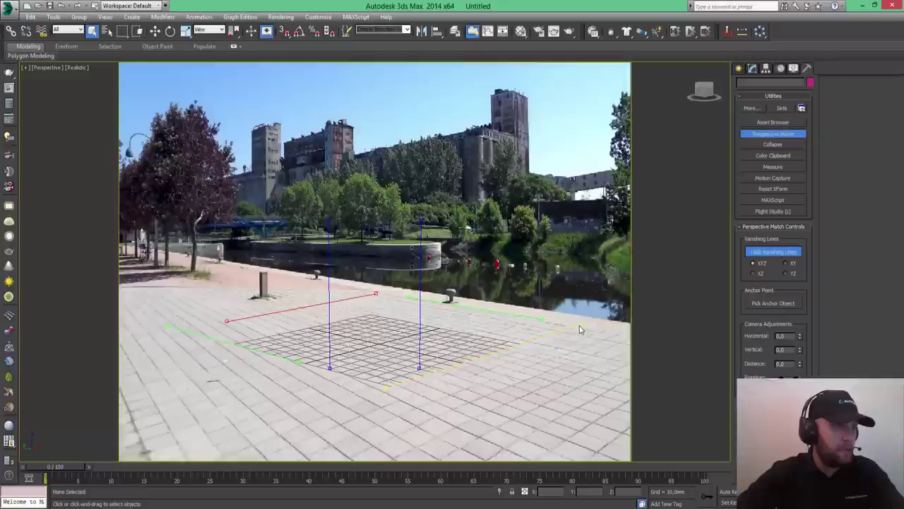
drag(578, 333, 533, 354)
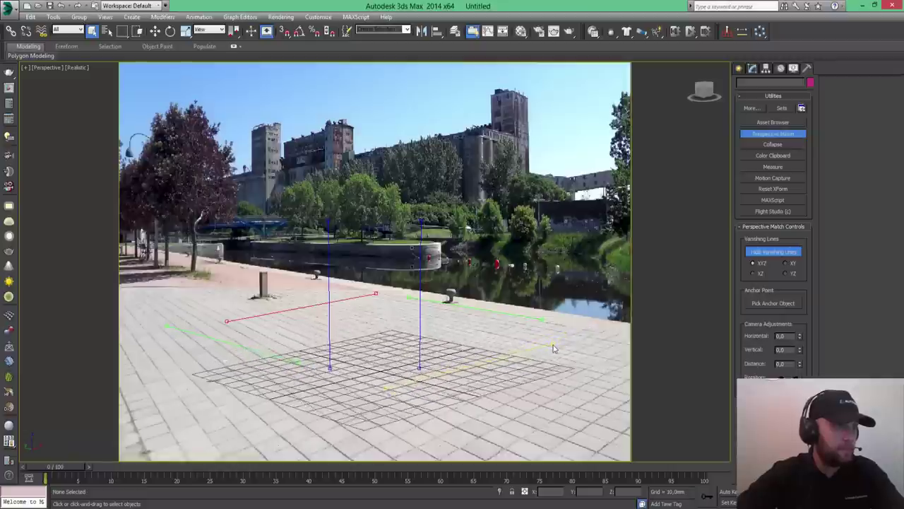
mouse_move(372, 369)
mouse_down()
mouse_move(376, 337)
mouse_move(396, 344)
mouse_up()
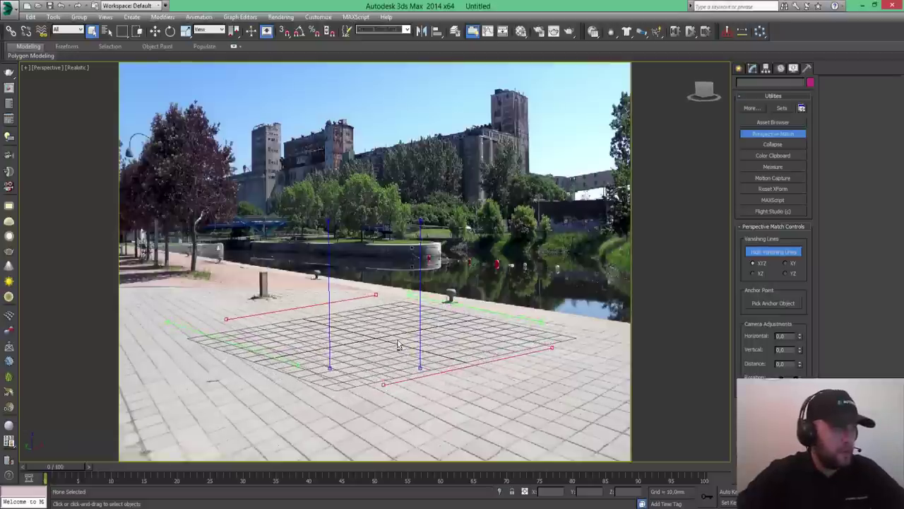
drag(396, 344, 399, 346)
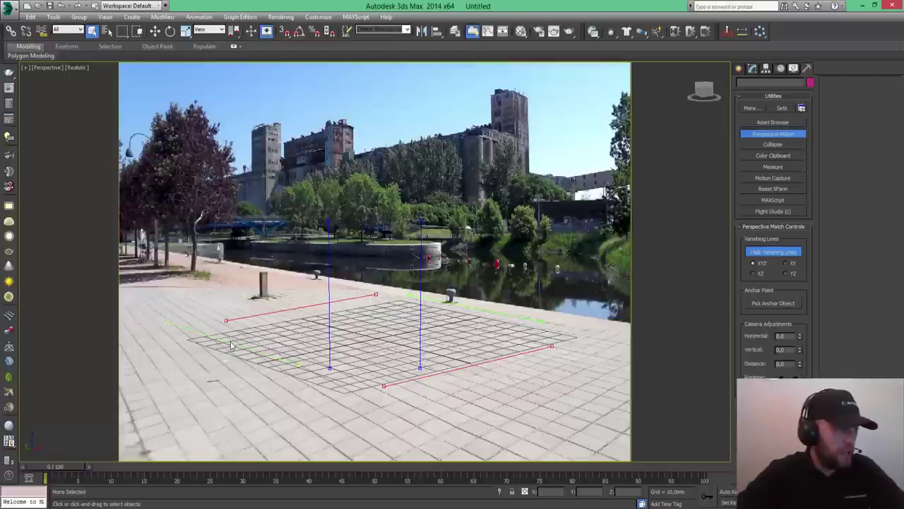
Step: Fine-tune the left and right vanishing line ends along the paving edges
drag(230, 345, 250, 346)
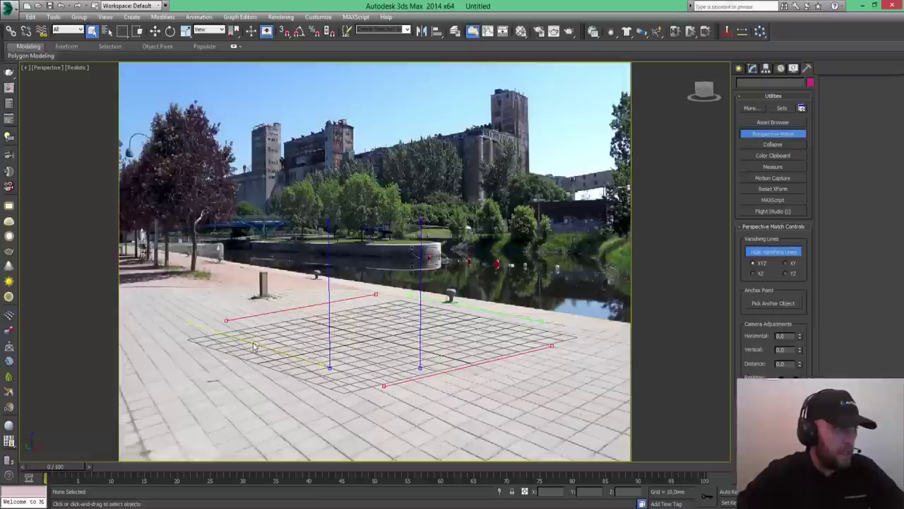
drag(327, 368, 296, 379)
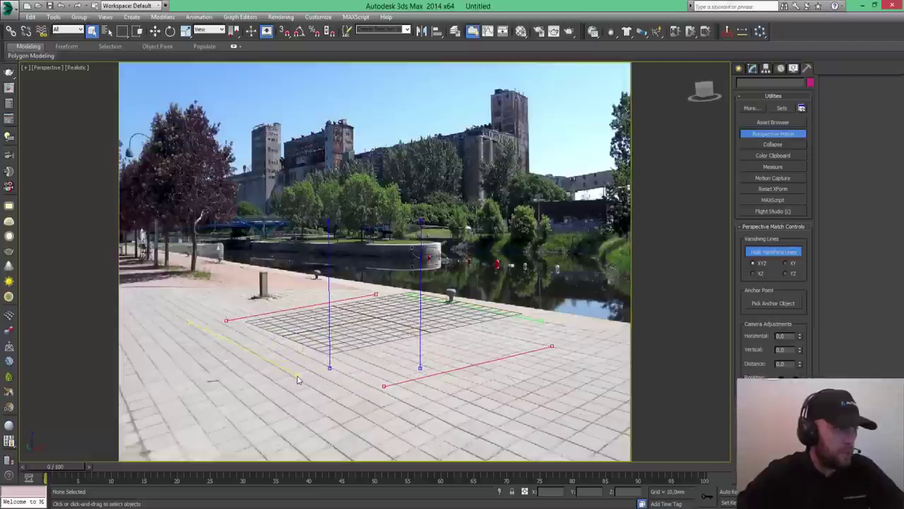
drag(296, 380, 281, 384)
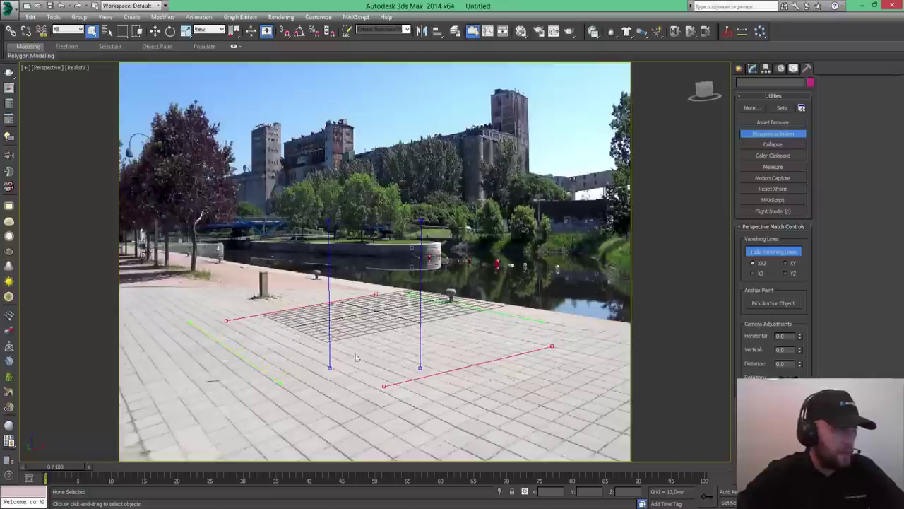
drag(478, 318, 481, 315)
drag(376, 341, 332, 329)
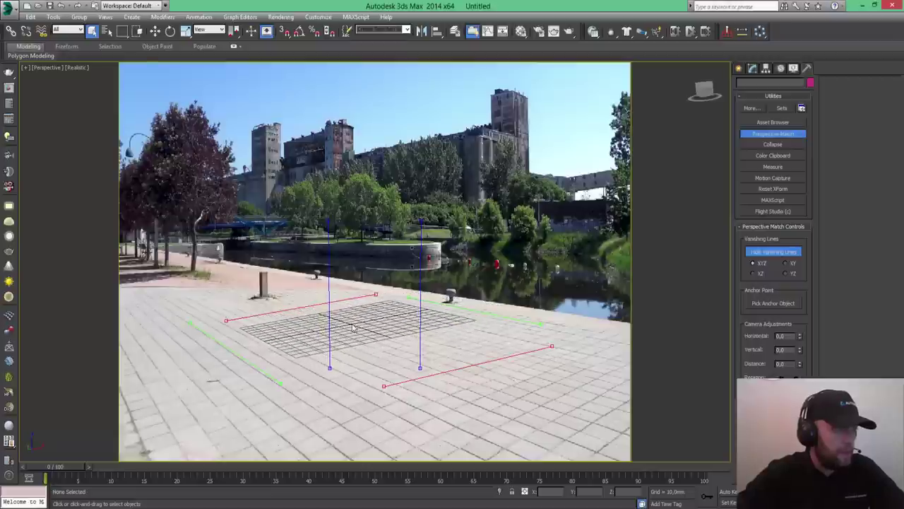
drag(376, 297, 377, 300)
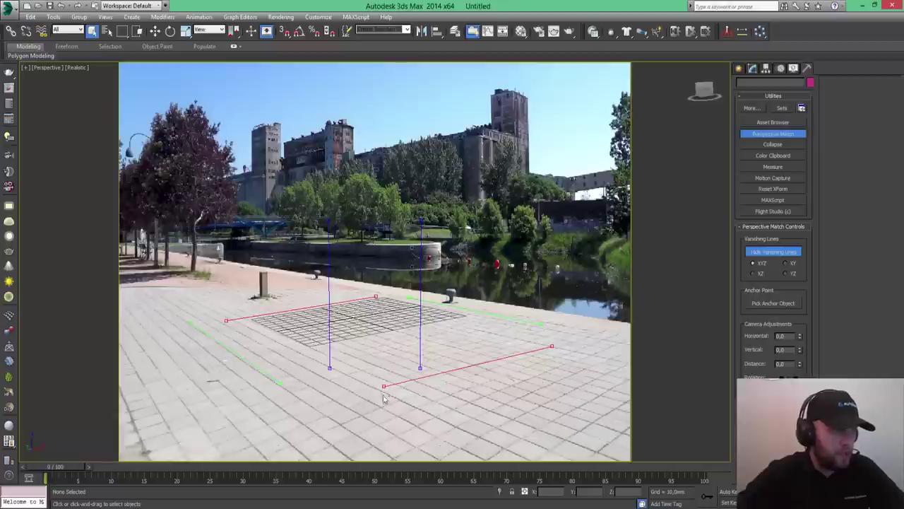
drag(383, 389, 391, 404)
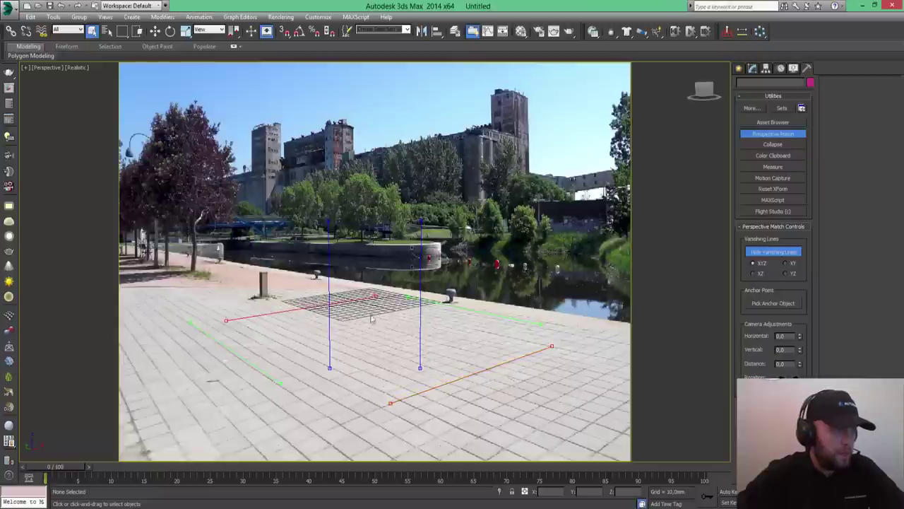
Step: Zoom and shift the matched grid onto the plaza, then hide the vanishing lines
key(alt+z)
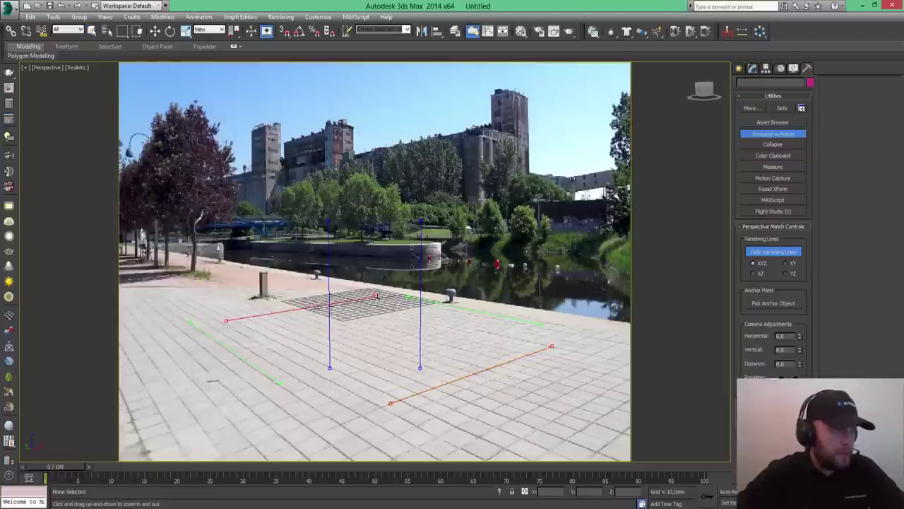
drag(374, 345, 373, 311)
mouse_move(369, 263)
middle_down()
mouse_move(384, 327)
mouse_move(390, 323)
middle_up()
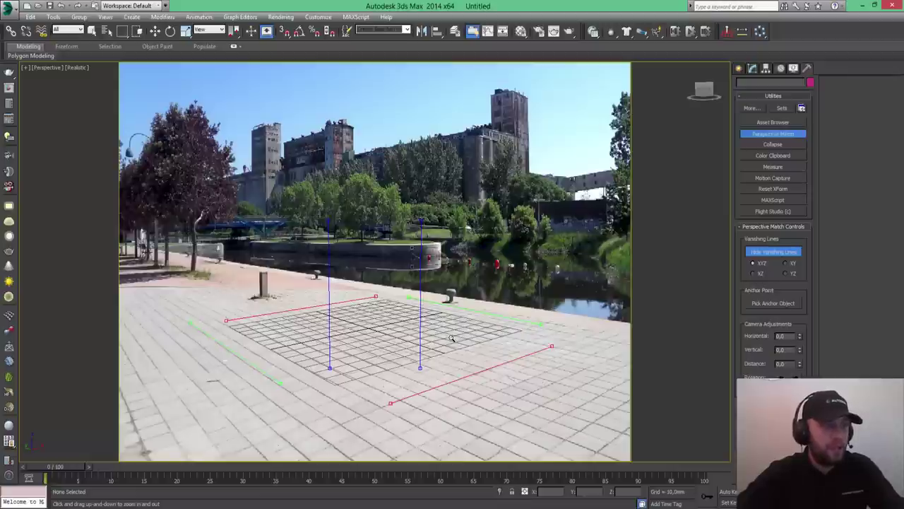
click(771, 255)
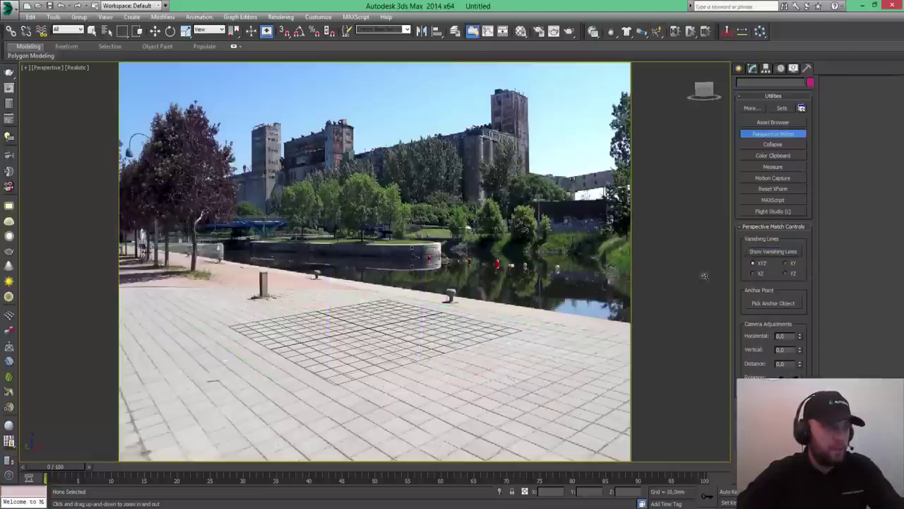
click(740, 69)
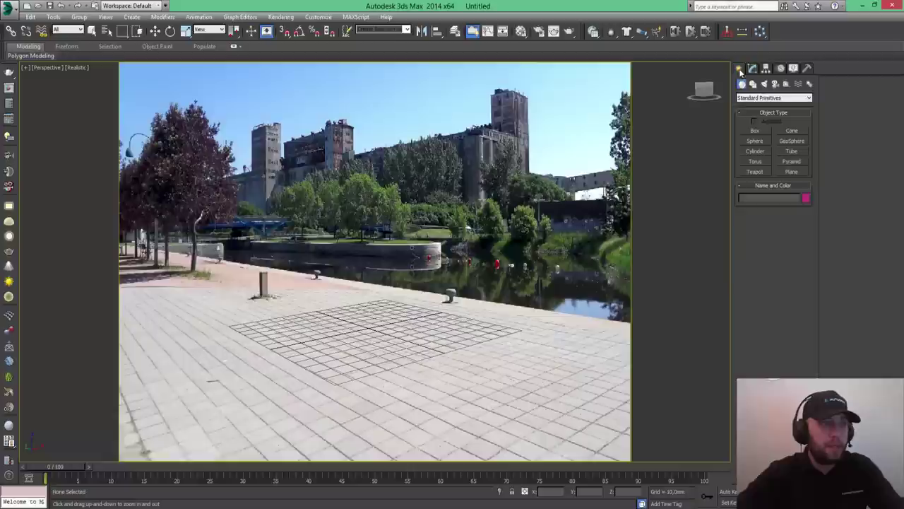
Step: Draw a Plane primitive across the plaza, widen it, and move Plane001 into place on the ground
click(792, 171)
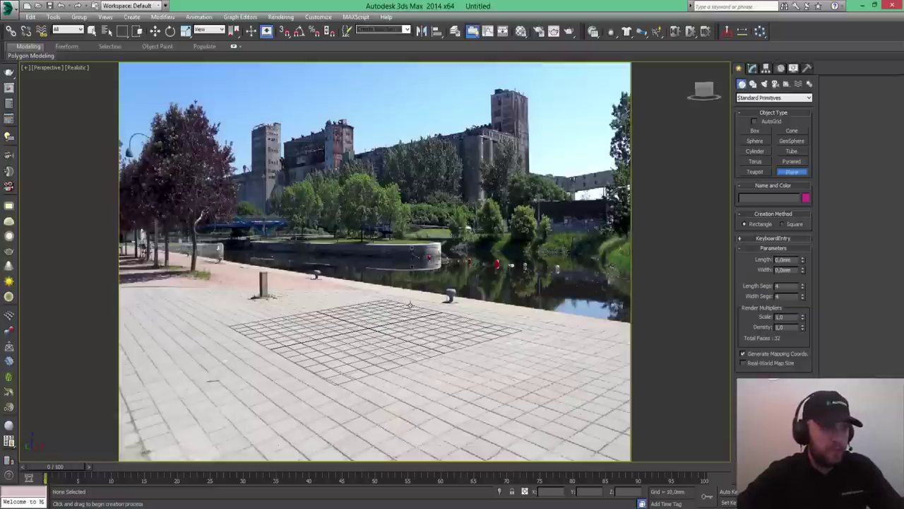
mouse_move(388, 298)
mouse_down()
mouse_move(271, 449)
mouse_move(706, 496)
mouse_up()
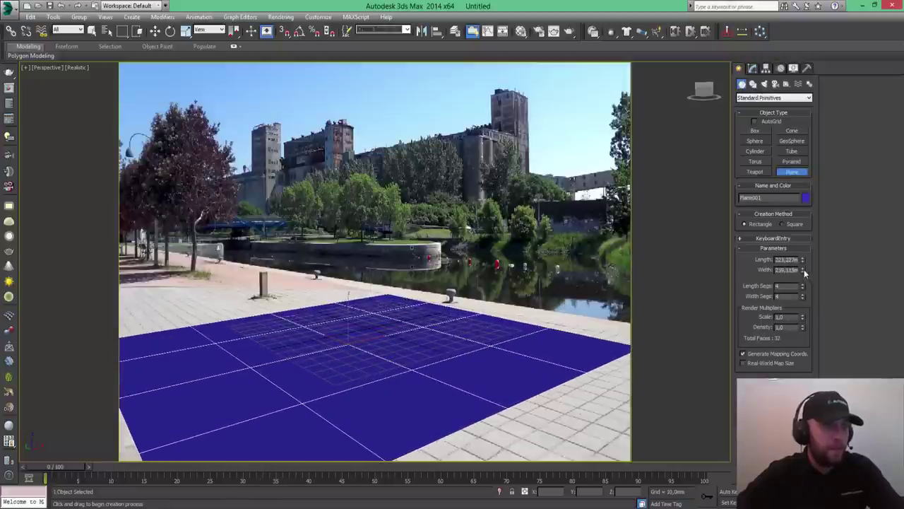
drag(803, 270, 801, 259)
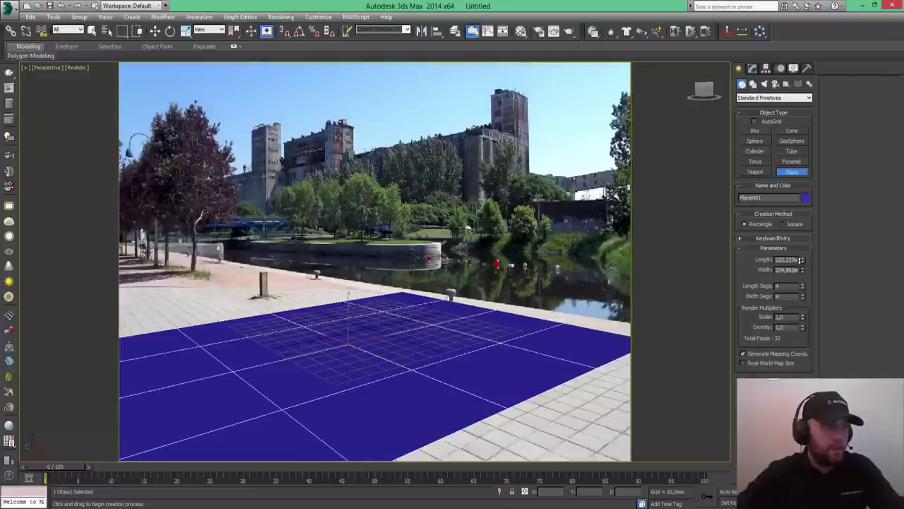
drag(803, 274, 794, 229)
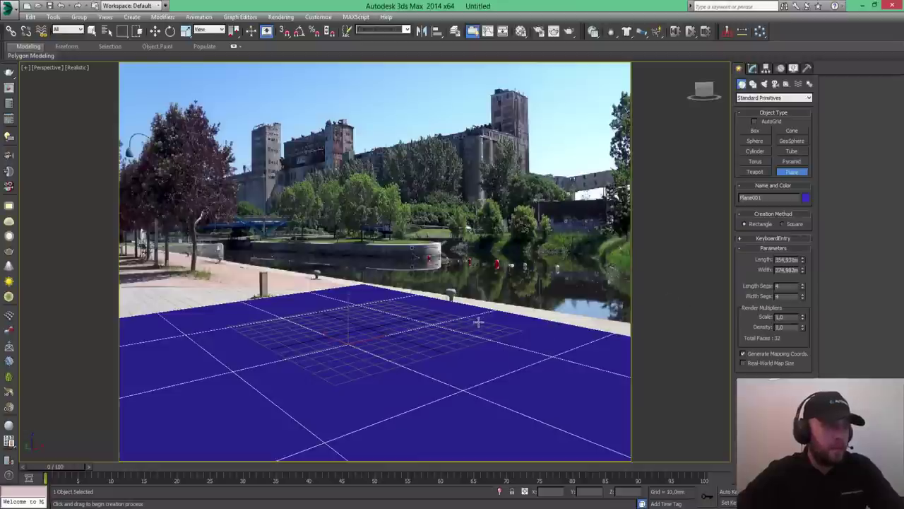
middle_drag(414, 308, 413, 316)
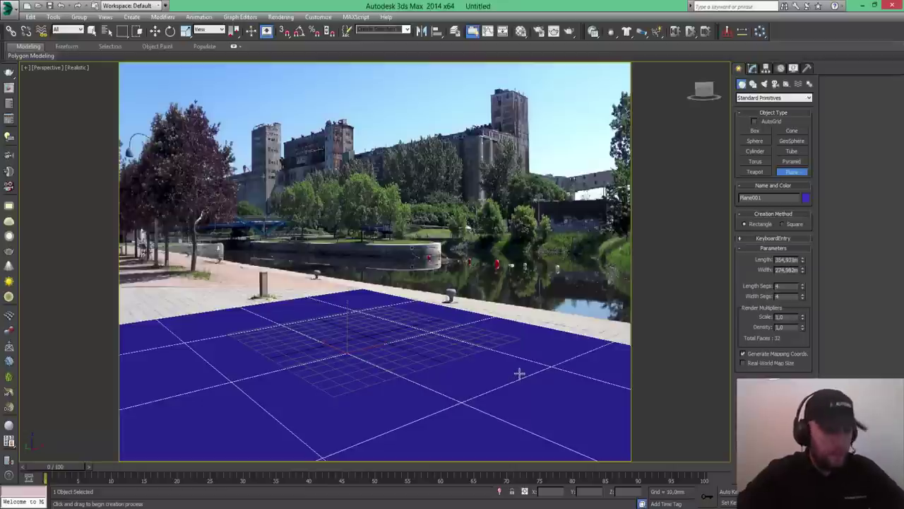
drag(519, 372, 522, 371)
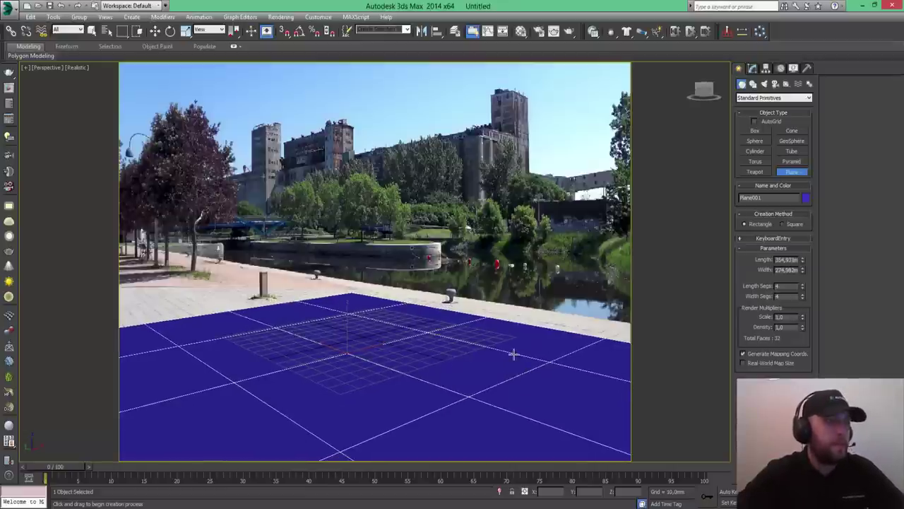
key(w)
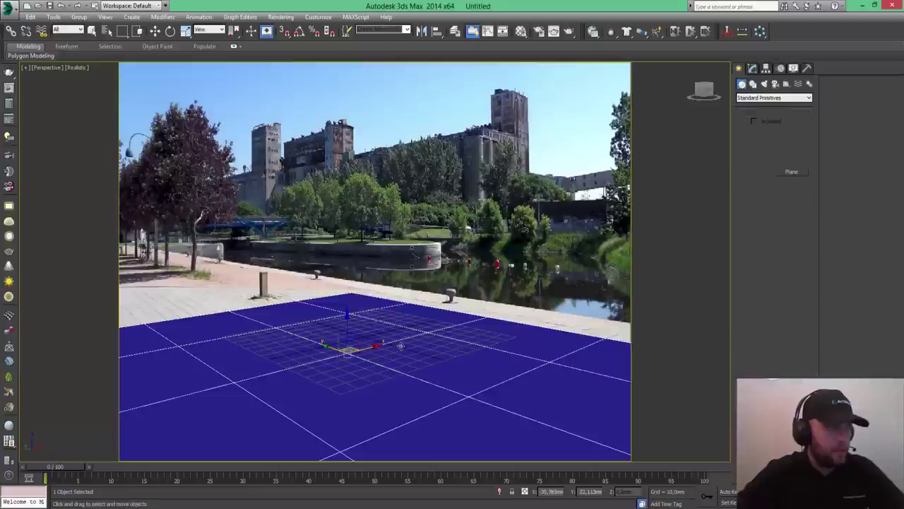
mouse_move(369, 349)
mouse_down()
mouse_move(392, 342)
mouse_move(382, 345)
mouse_up()
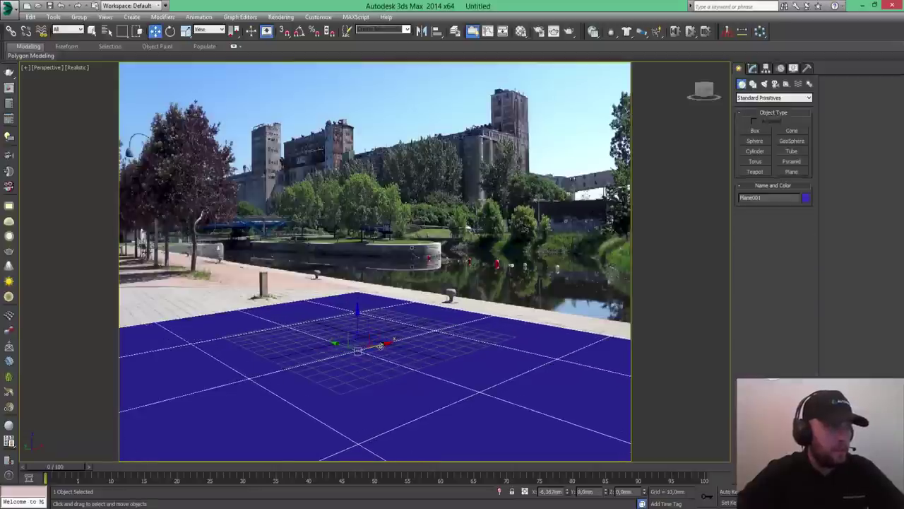
Step: Increase Plane001's Width and Length in the Modify panel so it reaches toward the canal
click(752, 68)
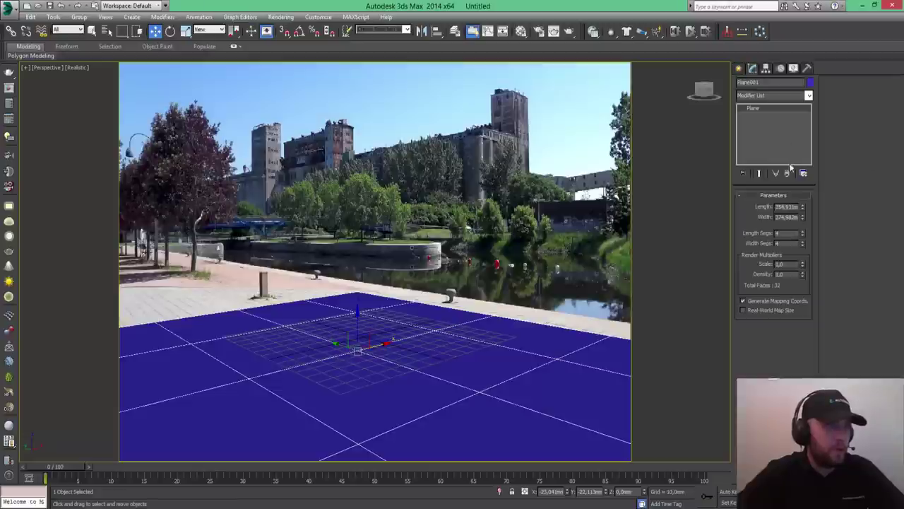
drag(803, 219, 803, 219)
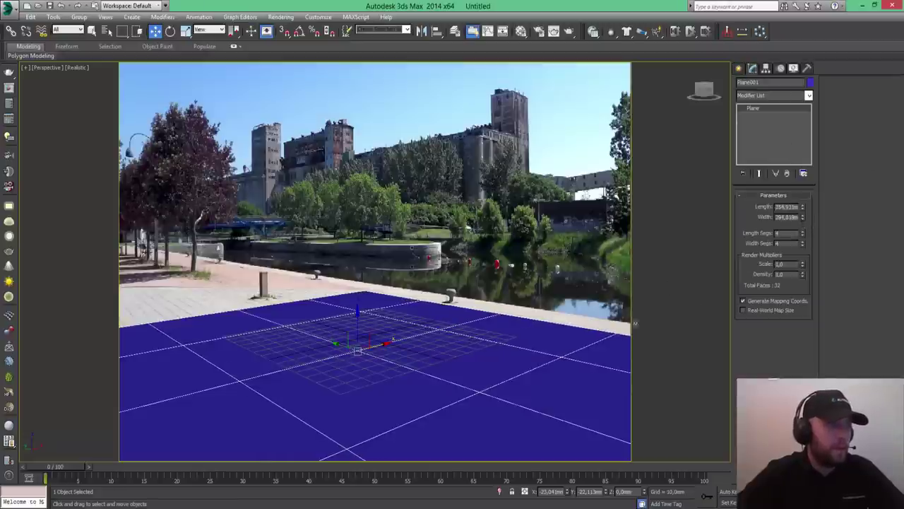
drag(802, 206, 802, 206)
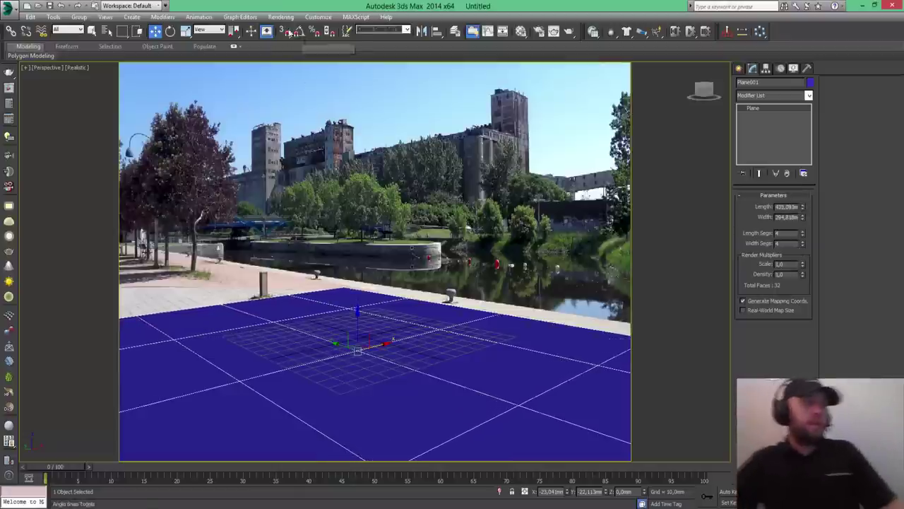
Step: Assign NVIDIA mental ray as the production renderer in Render Setup
click(281, 17)
click(293, 36)
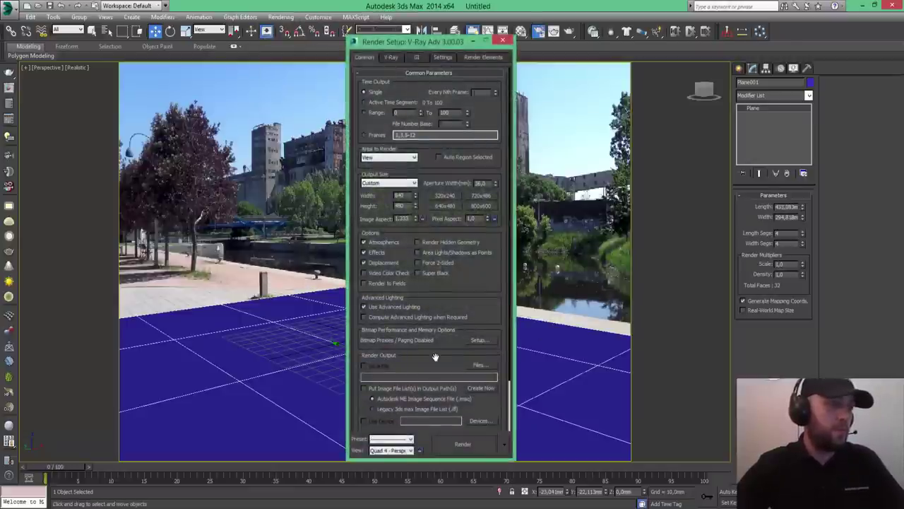
scroll(435, 357, down, 3)
click(440, 424)
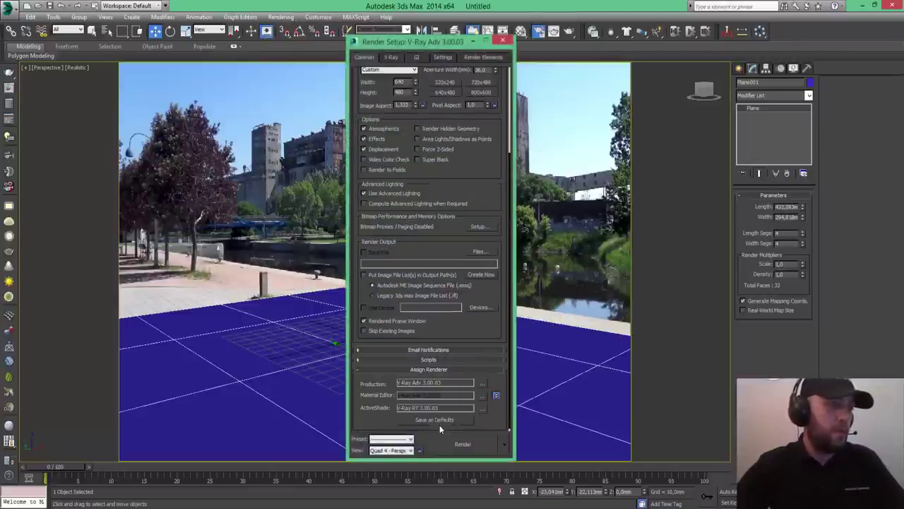
click(483, 383)
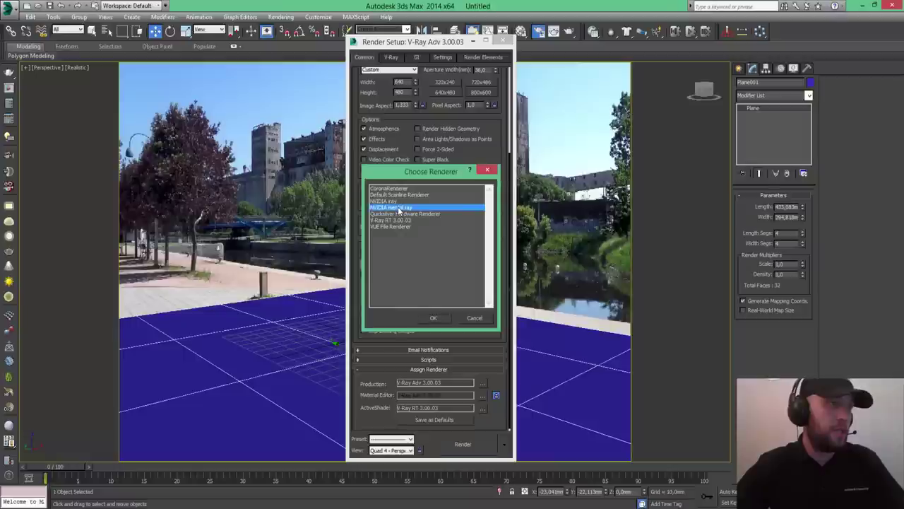
double_click(397, 207)
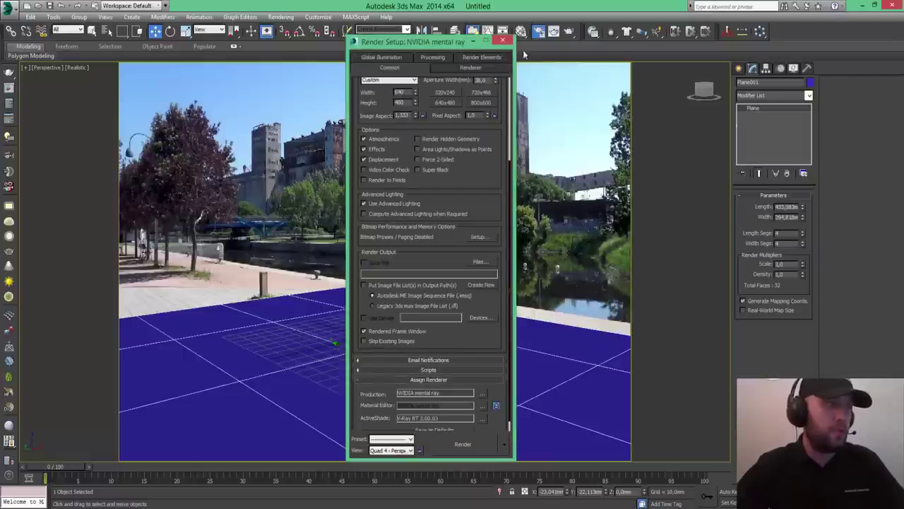
click(502, 40)
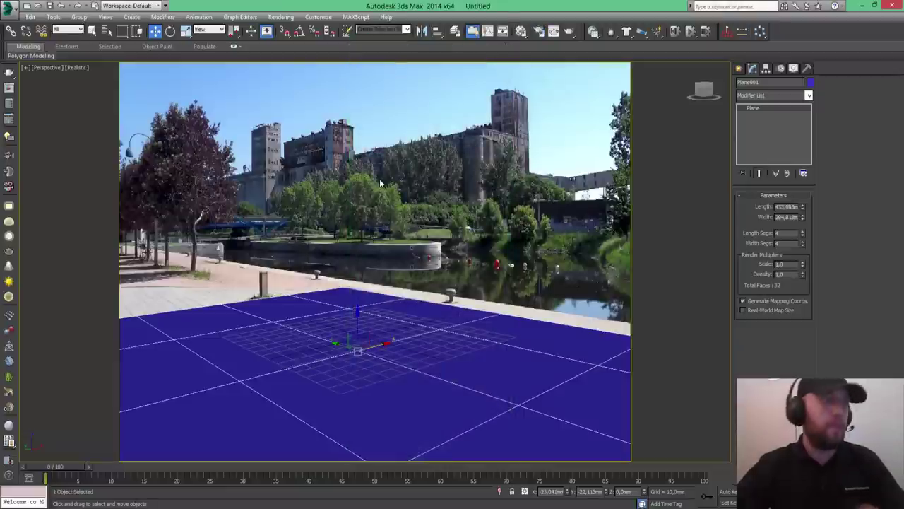
Step: Open the Material Editor, centre it, and run a quick test render
key(m)
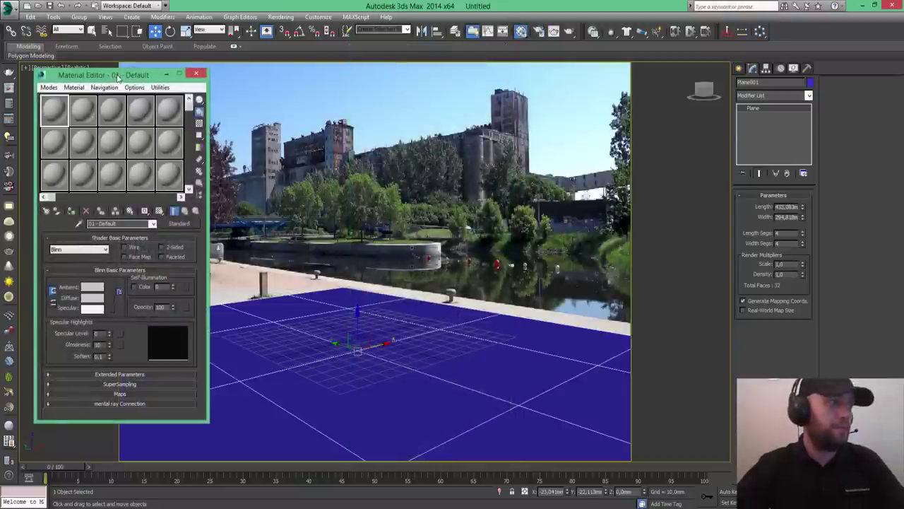
drag(110, 80, 313, 192)
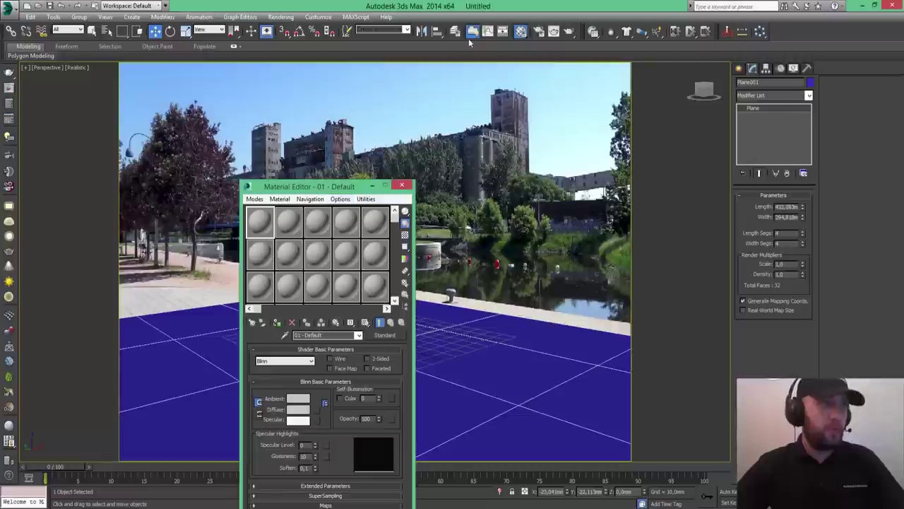
click(570, 32)
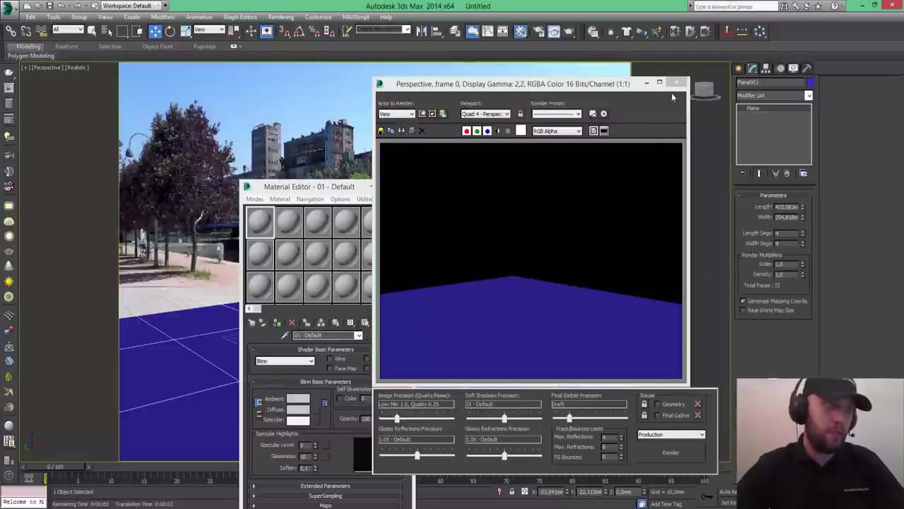
click(677, 82)
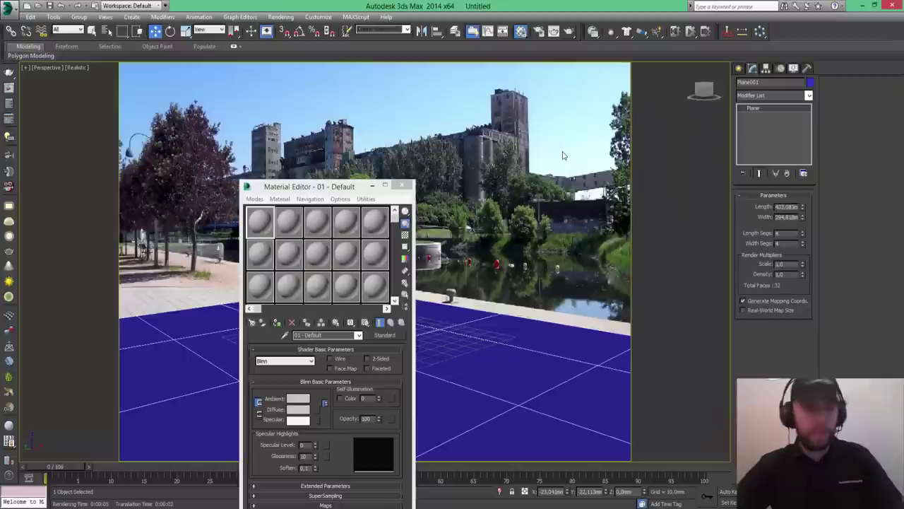
Step: Load Background.jpg as the environment bitmap, instance it into a Material Editor slot, and render
key(8)
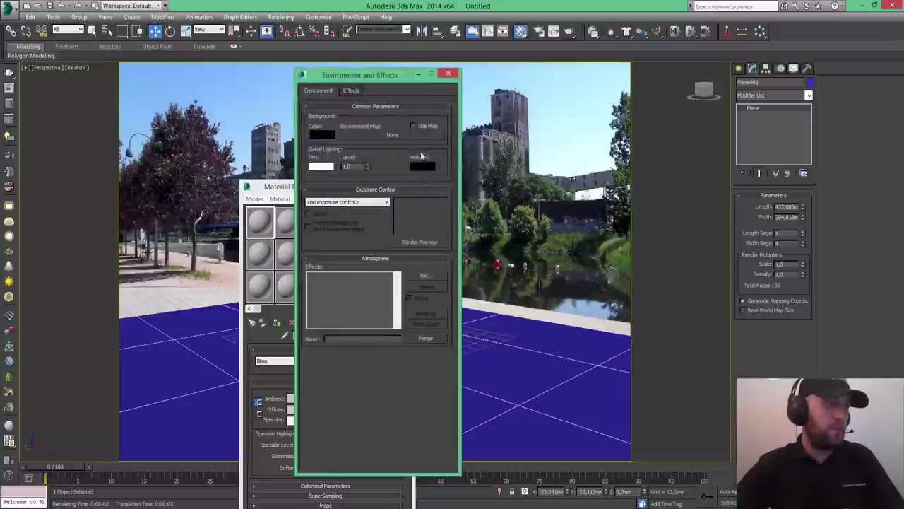
drag(392, 81, 574, 105)
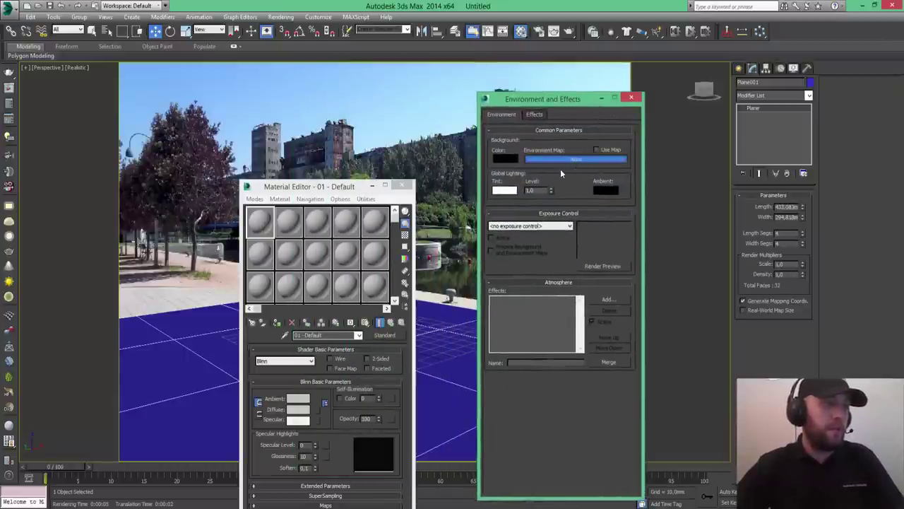
click(560, 168)
double_click(393, 163)
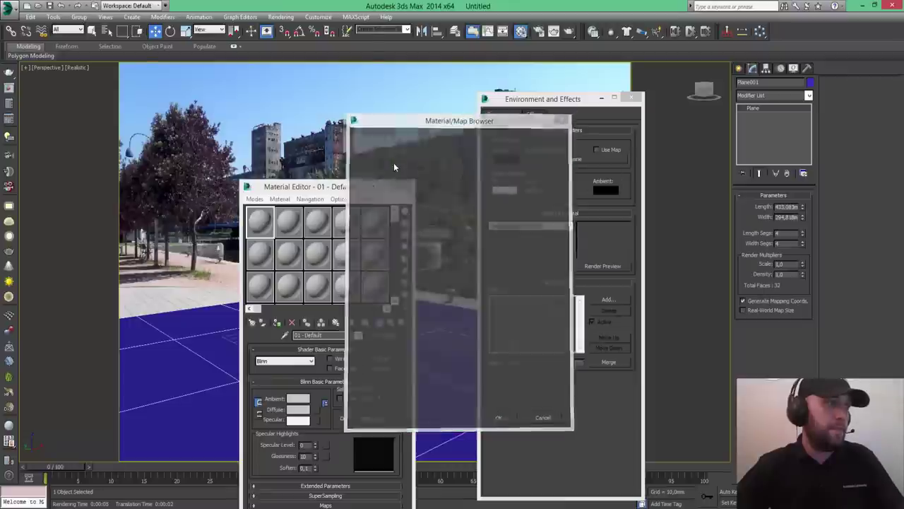
double_click(85, 100)
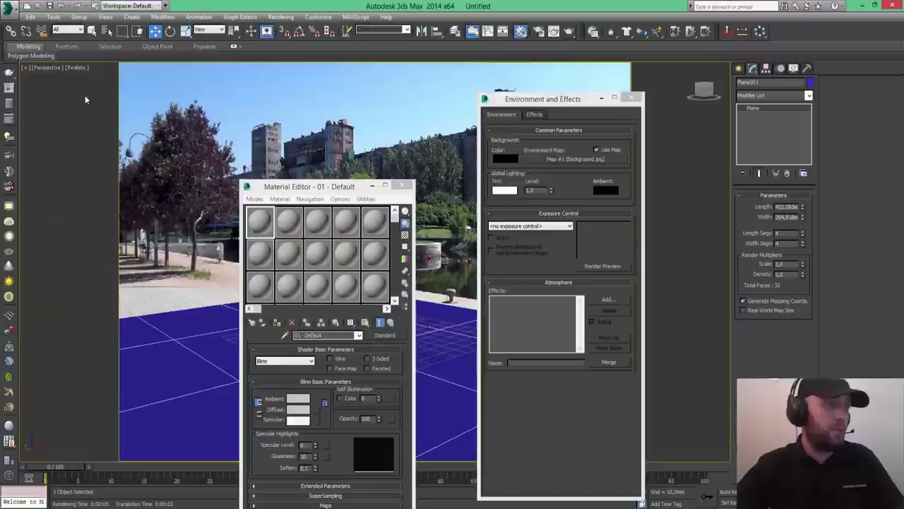
drag(583, 160, 259, 230)
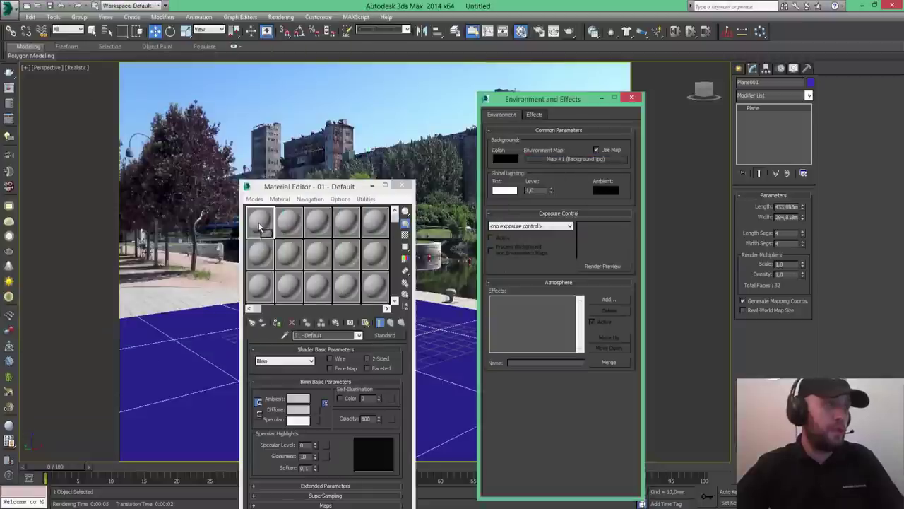
click(306, 391)
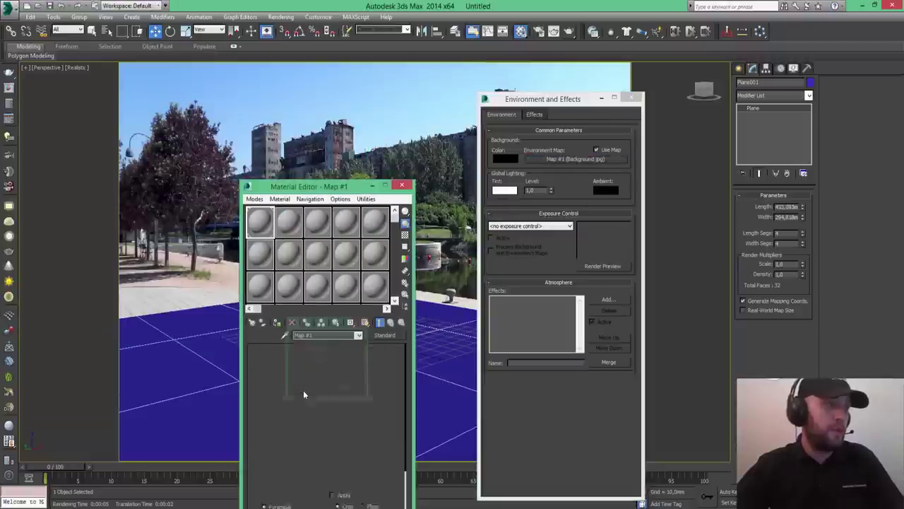
click(569, 34)
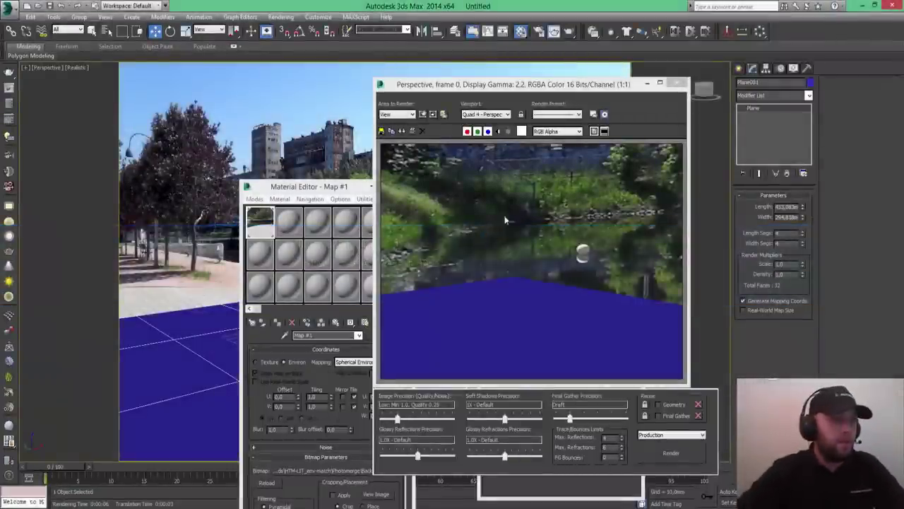
Step: Change the background map's Mapping from Spherical Environment to Screen and re-render
drag(512, 88, 647, 105)
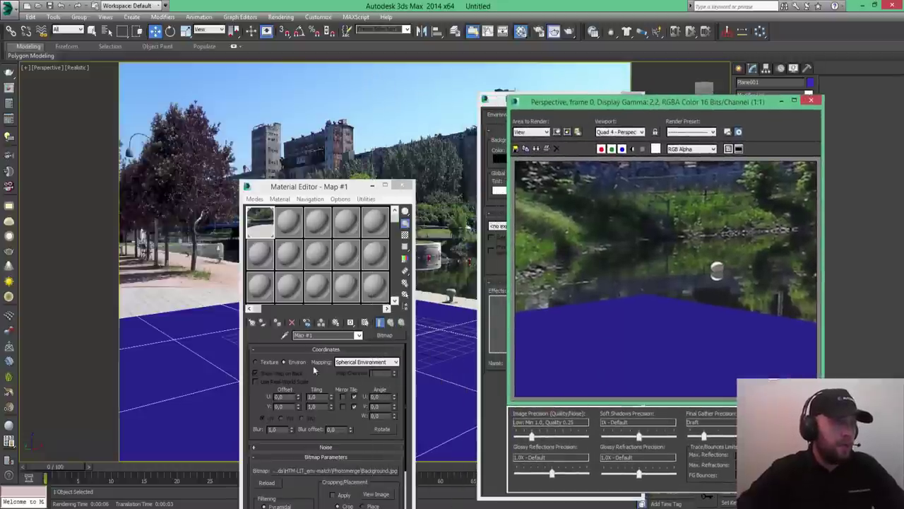
click(497, 101)
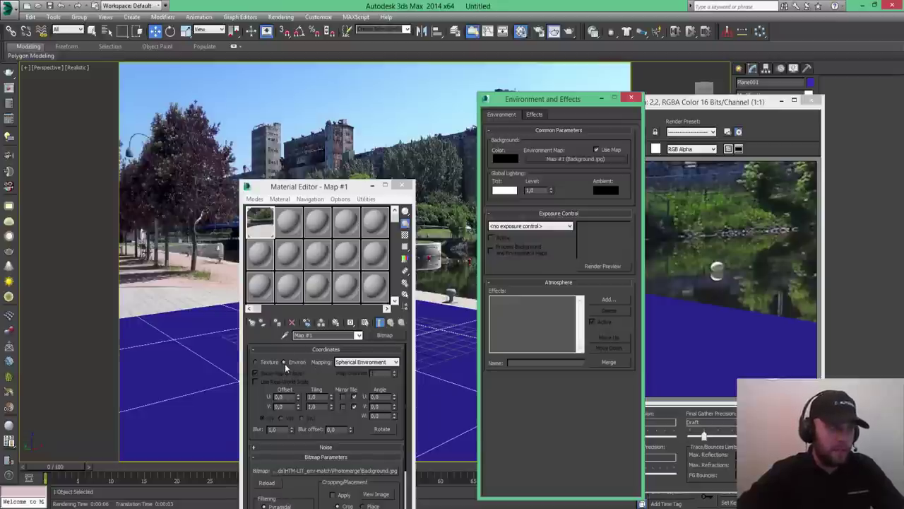
click(367, 362)
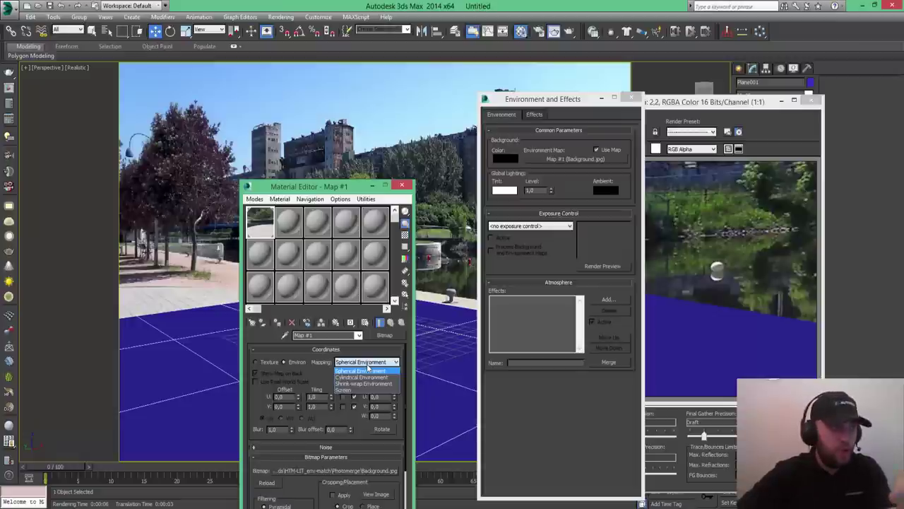
click(360, 390)
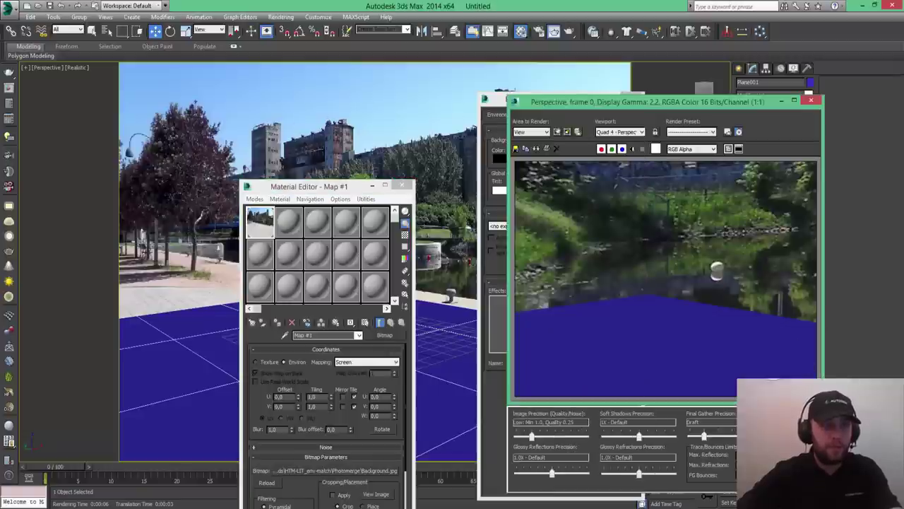
key(shift+q)
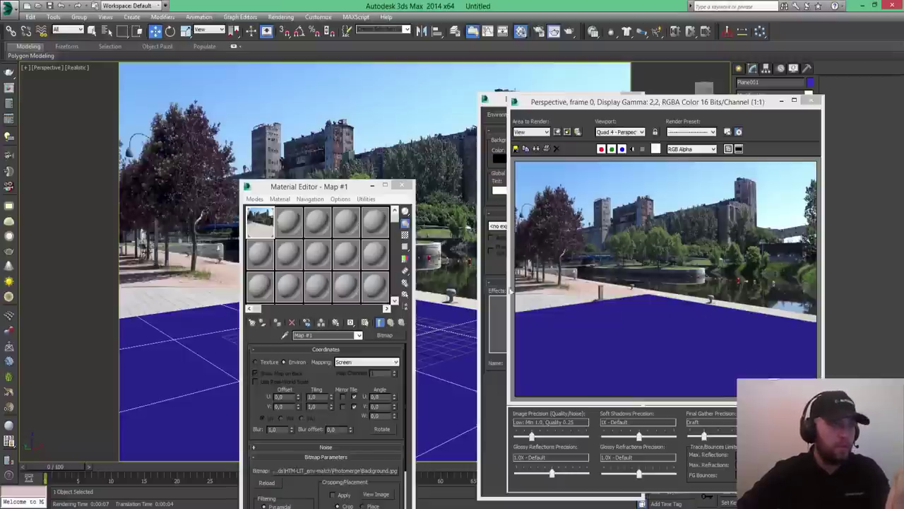
Step: Turn the second material slot into a Matte/Shadow/Reflection material
click(288, 223)
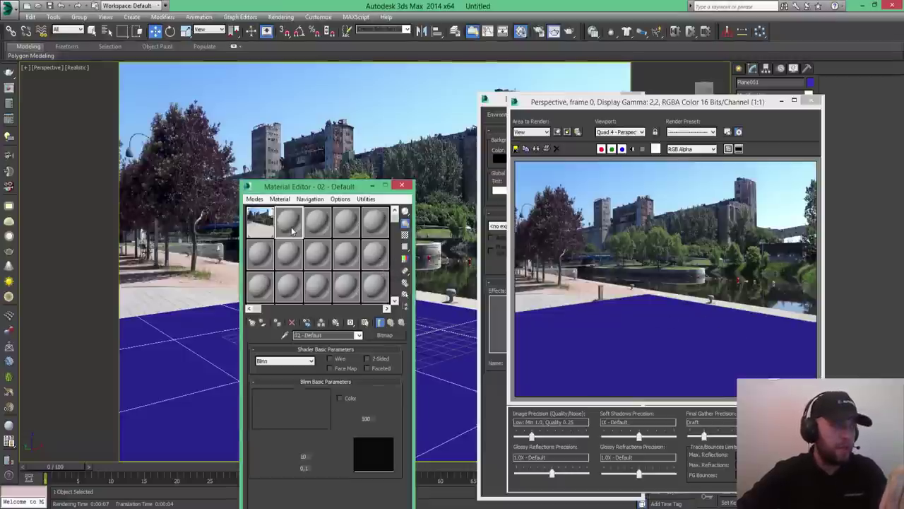
click(385, 335)
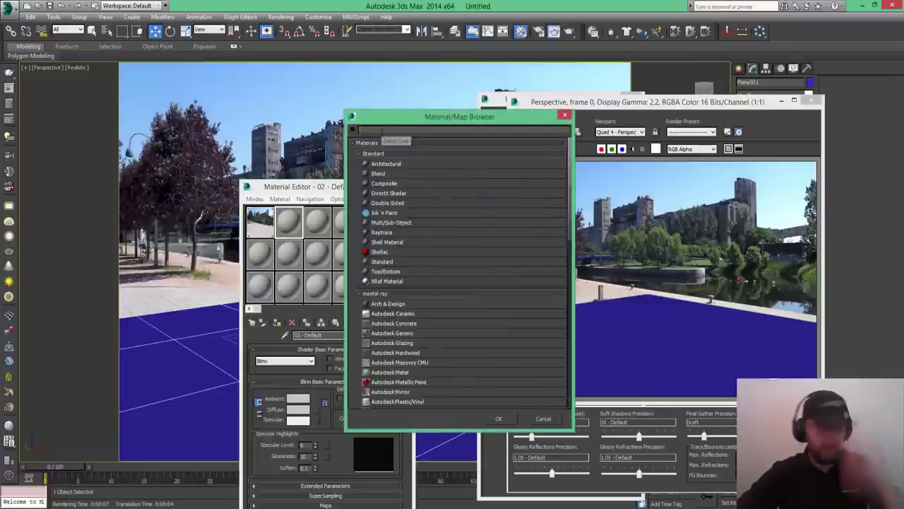
text(matt)
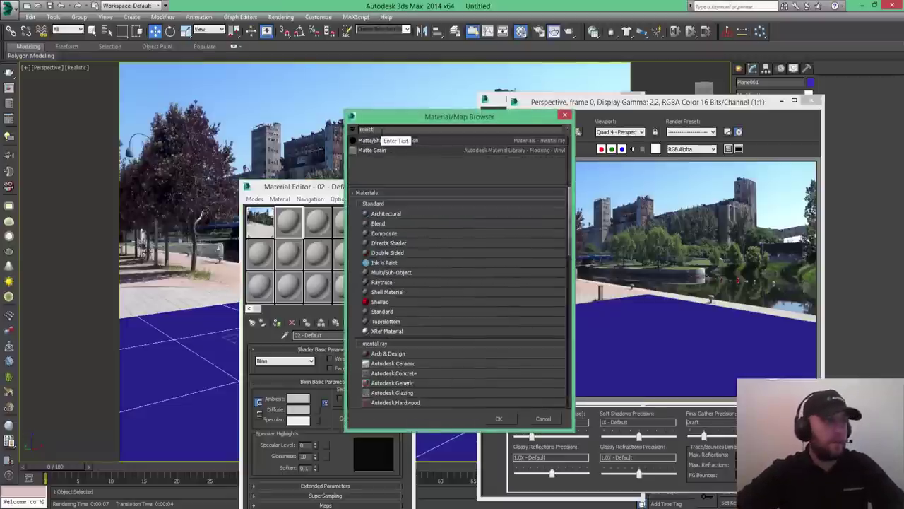
text(e)
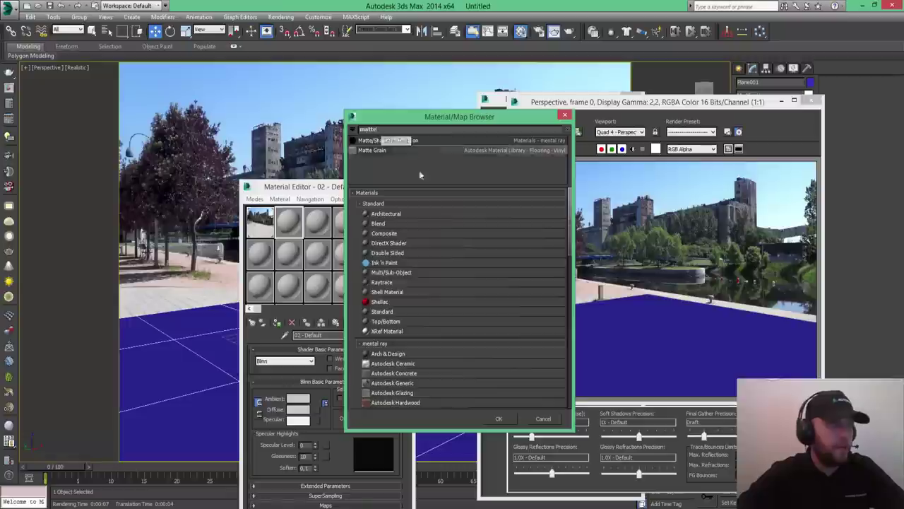
mouse_move(388, 141)
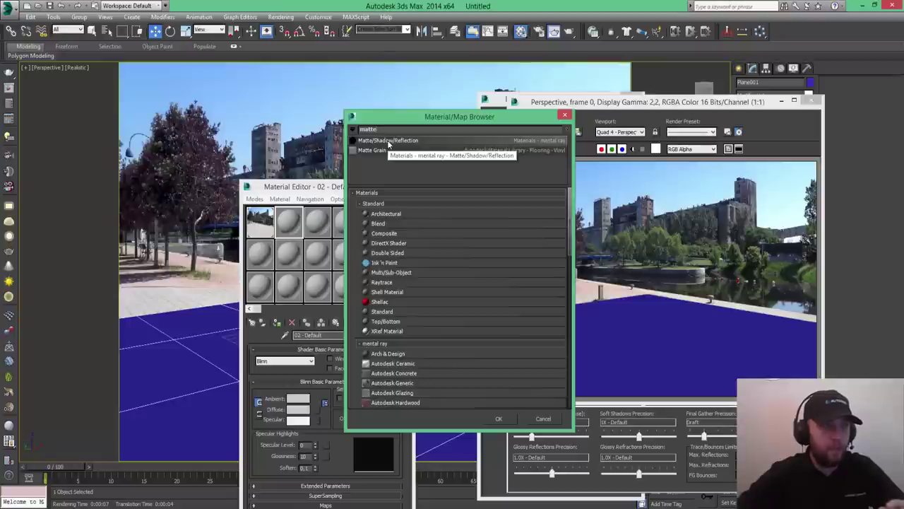
double_click(388, 141)
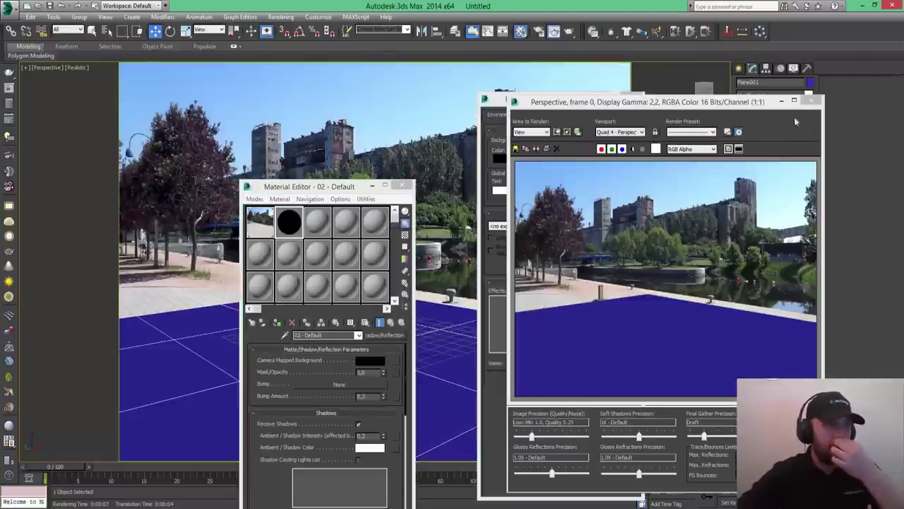
Step: Assign the Matte/Shadow/Reflection material to the ground plane and render with Shift+Q
click(781, 101)
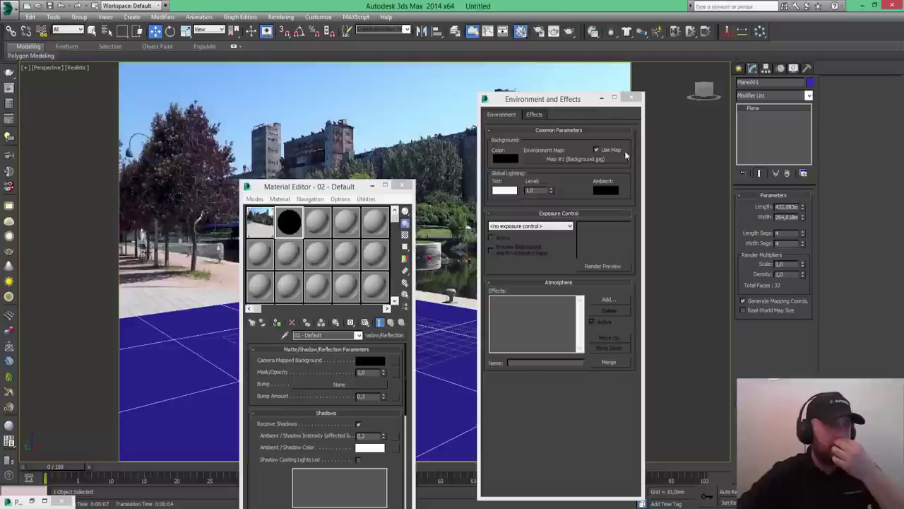
click(632, 97)
drag(329, 188, 682, 151)
drag(741, 144, 759, 100)
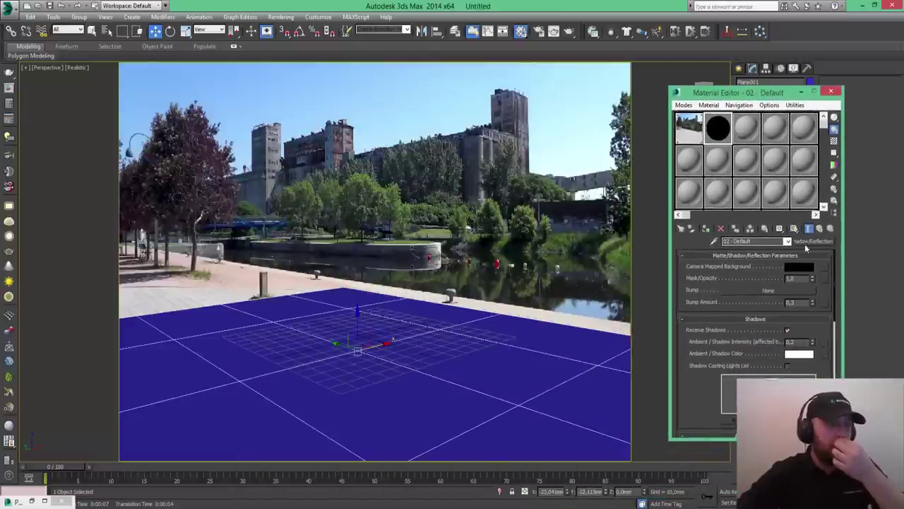
click(705, 228)
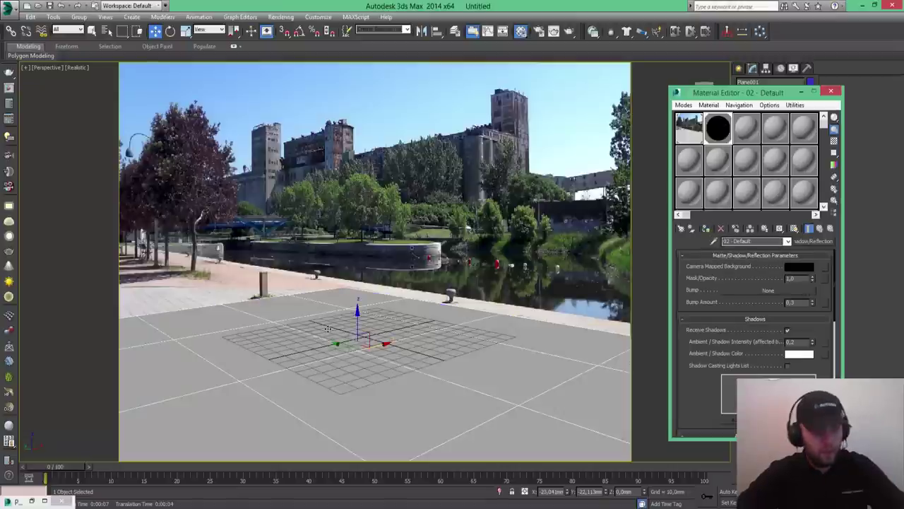
key(shift+q)
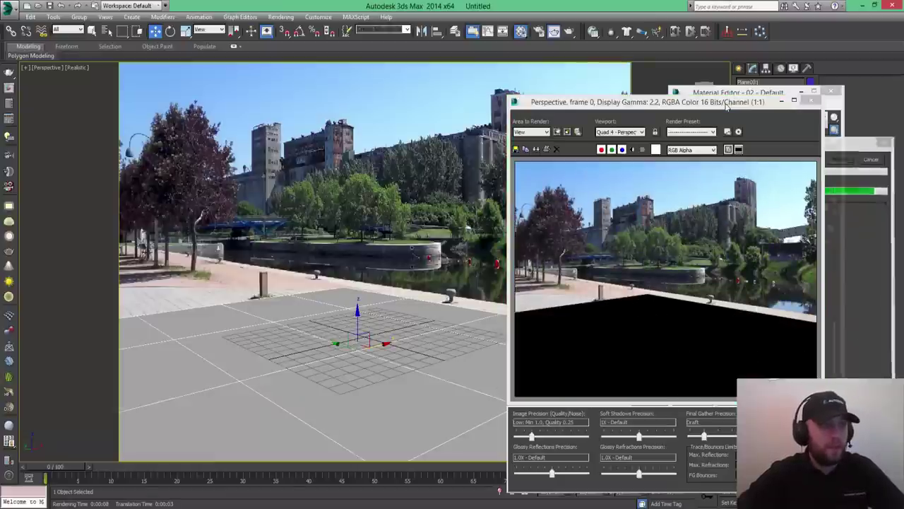
Step: Copy the background photo map into the matte material's Camera Mapped Background and re-render
mouse_move(684, 103)
mouse_down()
mouse_move(472, 117)
mouse_move(344, 108)
mouse_up()
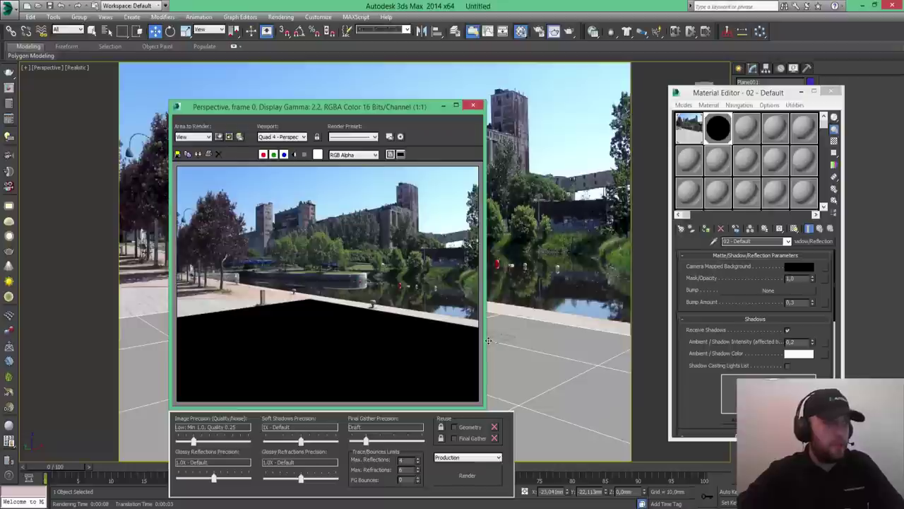
click(695, 137)
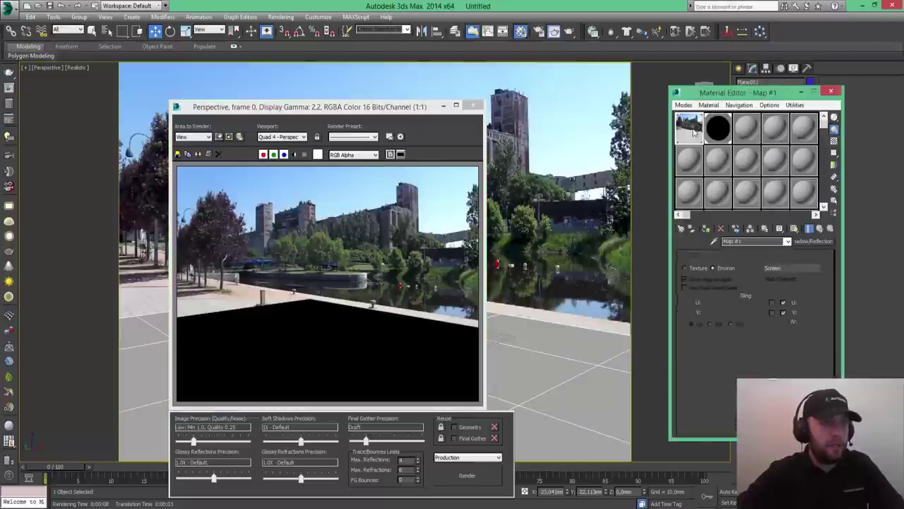
click(693, 137)
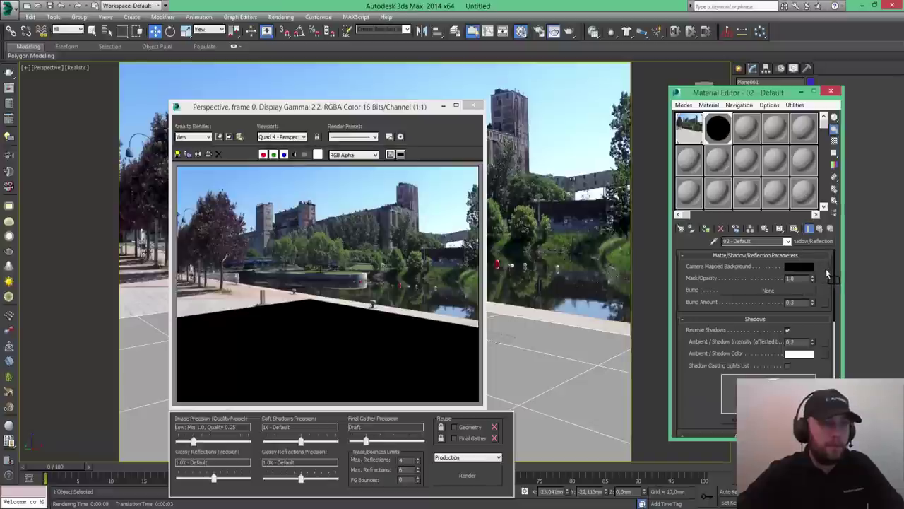
drag(826, 272, 832, 277)
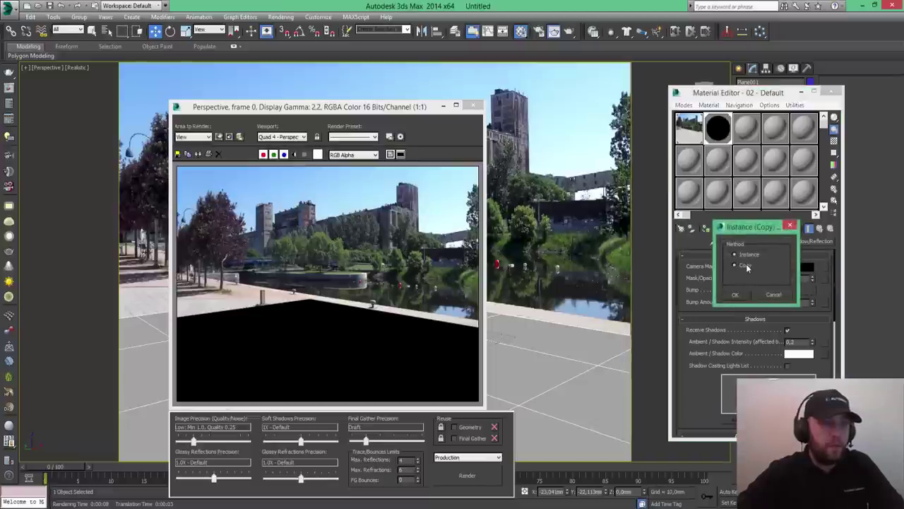
click(735, 294)
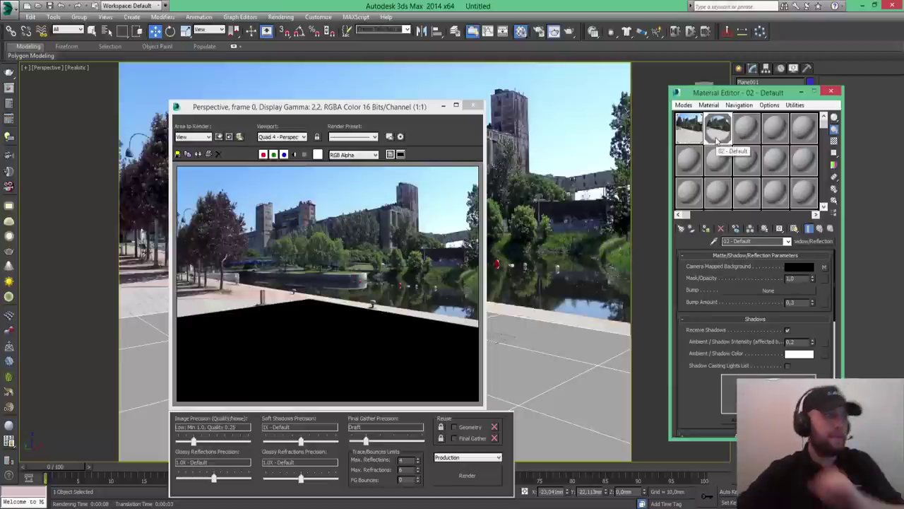
click(484, 476)
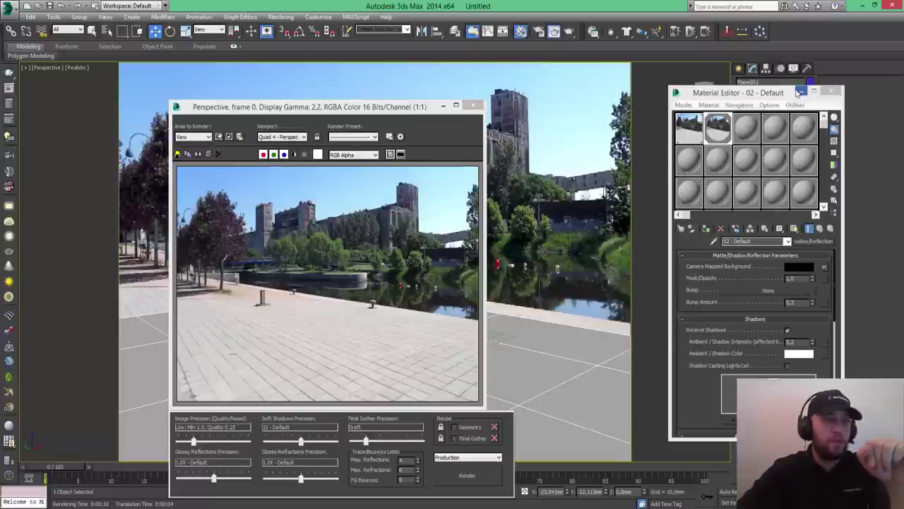
click(836, 92)
Step: Create a box on the ground grid, abandoning a started torus
click(443, 107)
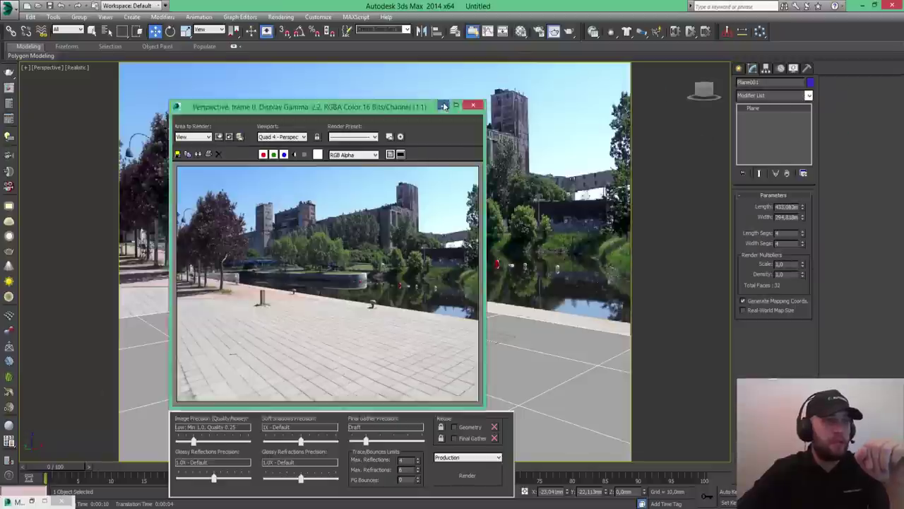
click(739, 68)
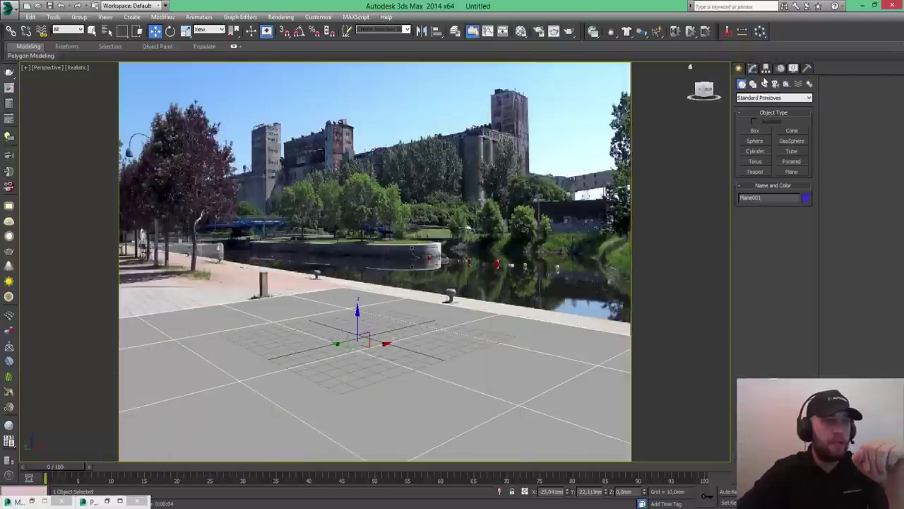
click(755, 132)
mouse_move(309, 319)
mouse_down()
mouse_move(290, 342)
mouse_move(300, 342)
mouse_up()
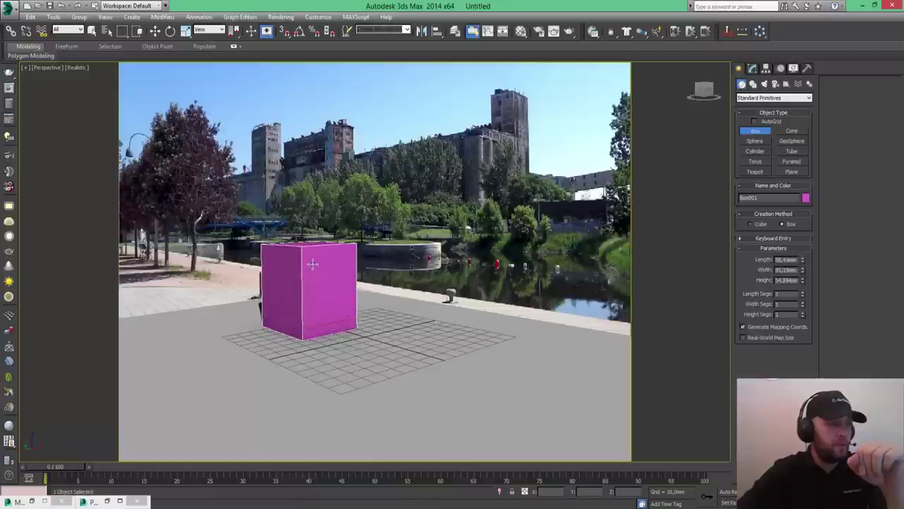
click(757, 161)
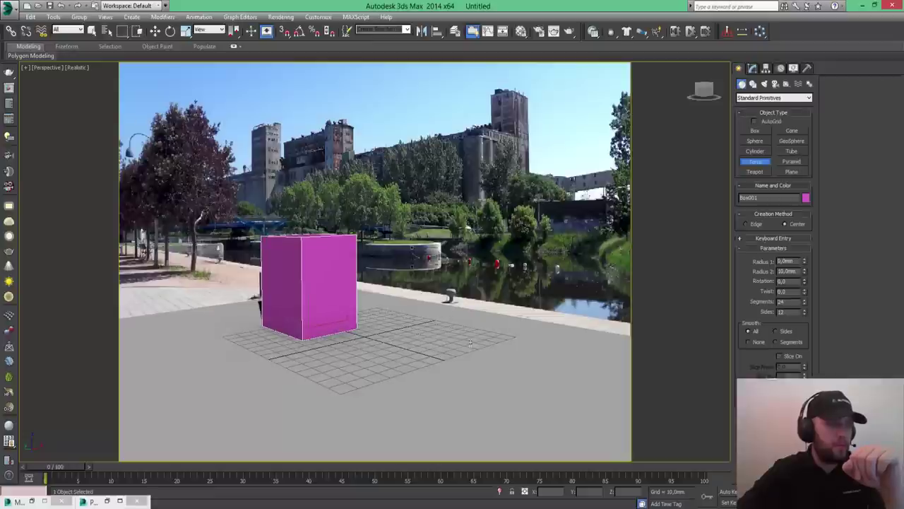
drag(462, 331, 483, 345)
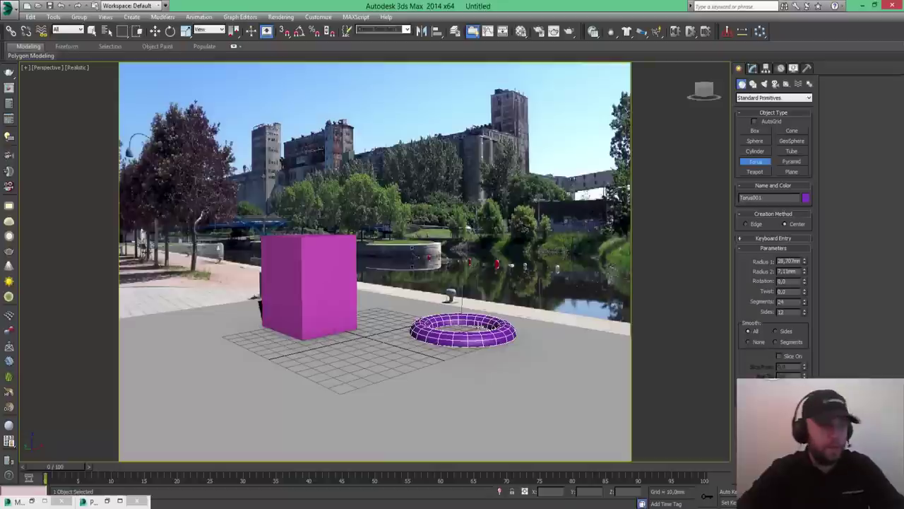
right_click(483, 346)
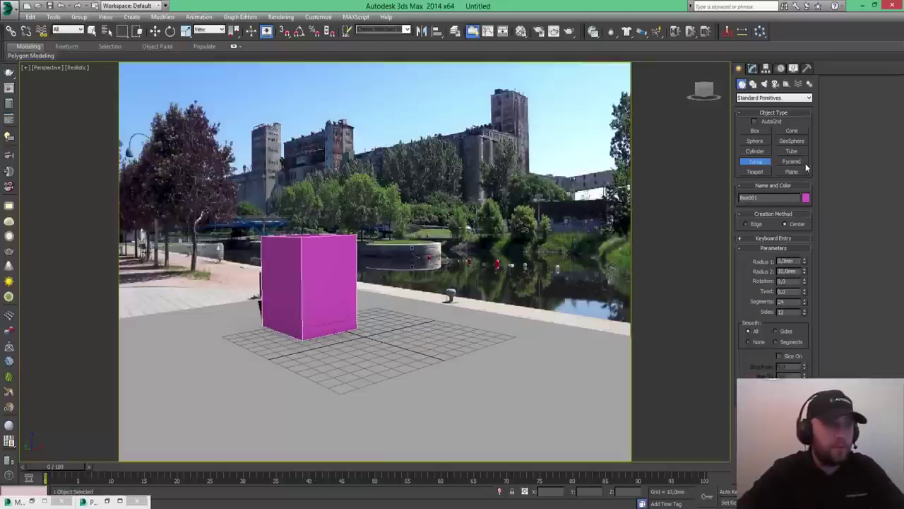
Step: Create an Extended Primitives torus knot, zero its X/Y and raise it beside the box
click(755, 98)
click(760, 113)
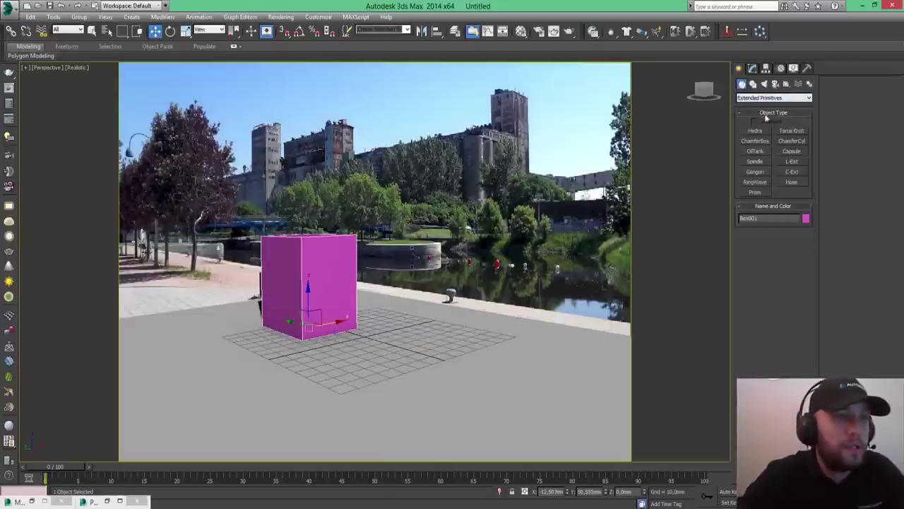
click(792, 131)
drag(439, 340, 445, 356)
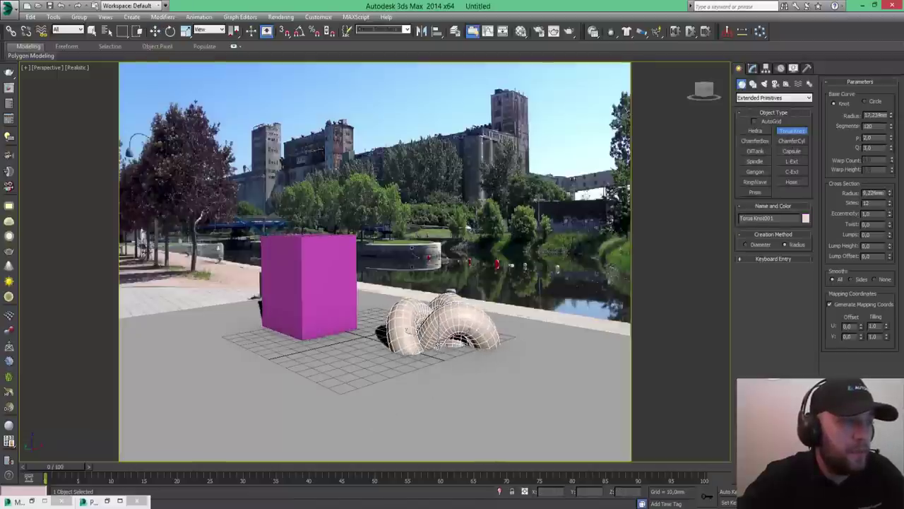
click(439, 345)
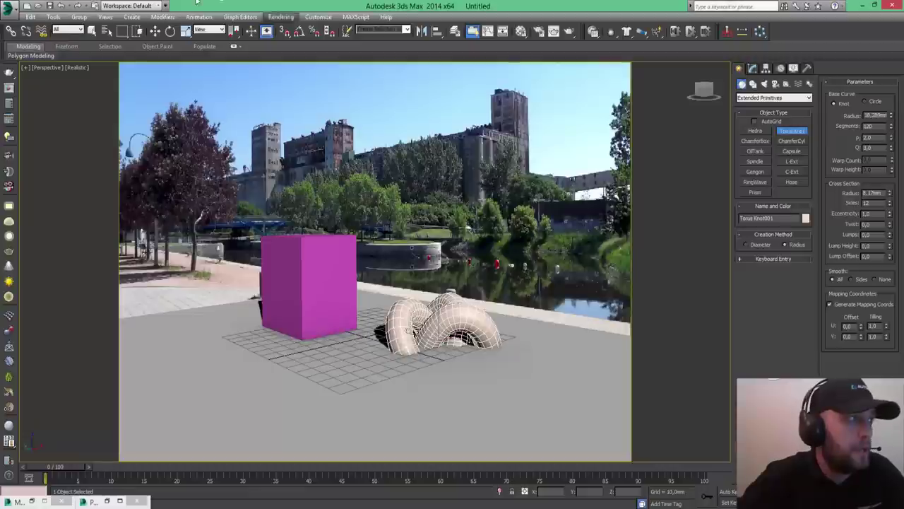
click(154, 31)
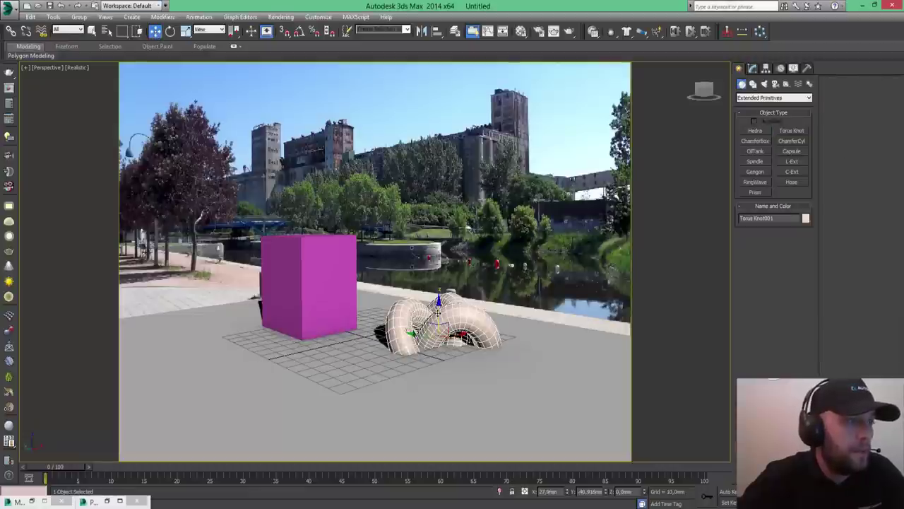
right_click(574, 491)
right_click(613, 491)
drag(645, 491, 645, 466)
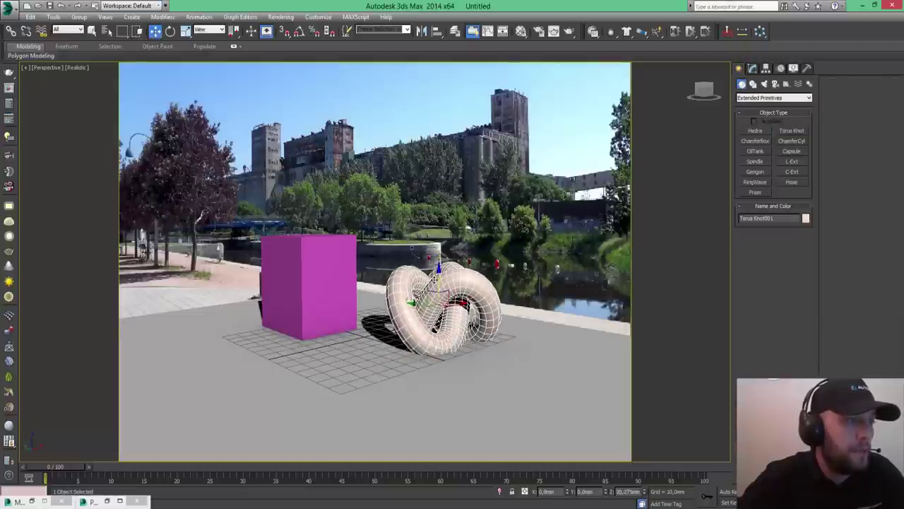
drag(438, 283, 438, 283)
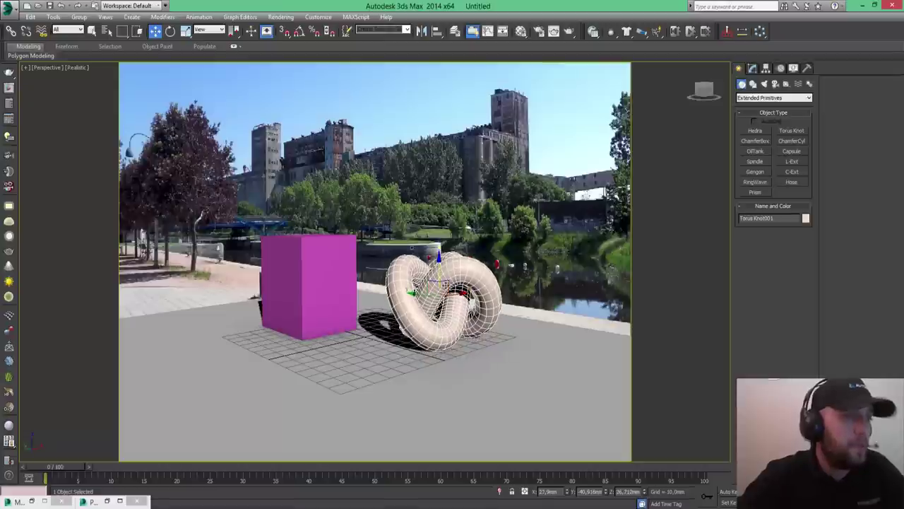
Step: Create a Standard Primitives teapot in front of the torus knot
click(757, 97)
click(762, 107)
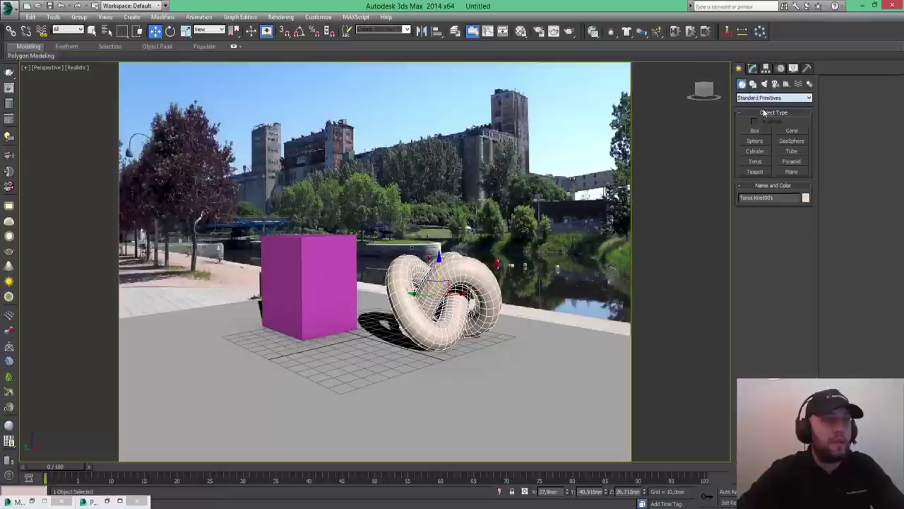
click(751, 172)
drag(443, 375, 455, 384)
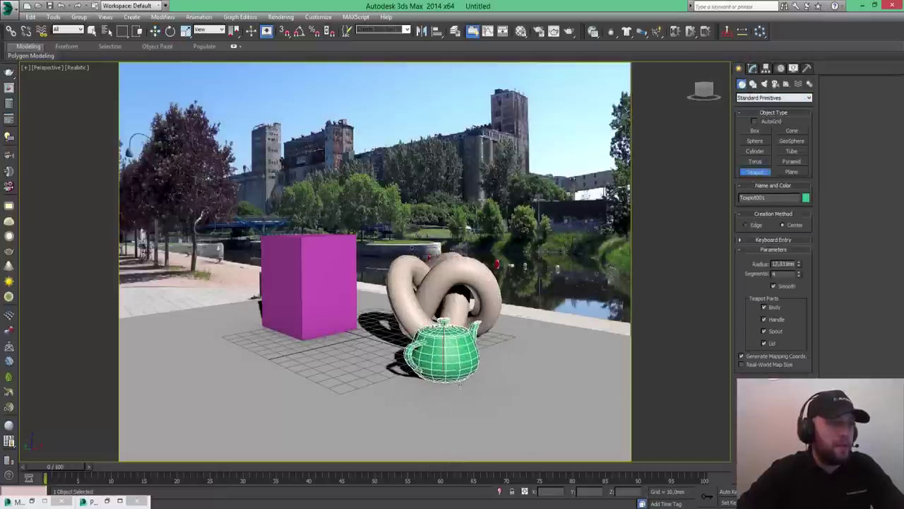
Step: Move the teapot right and toward the camera, and the box slightly left
click(154, 31)
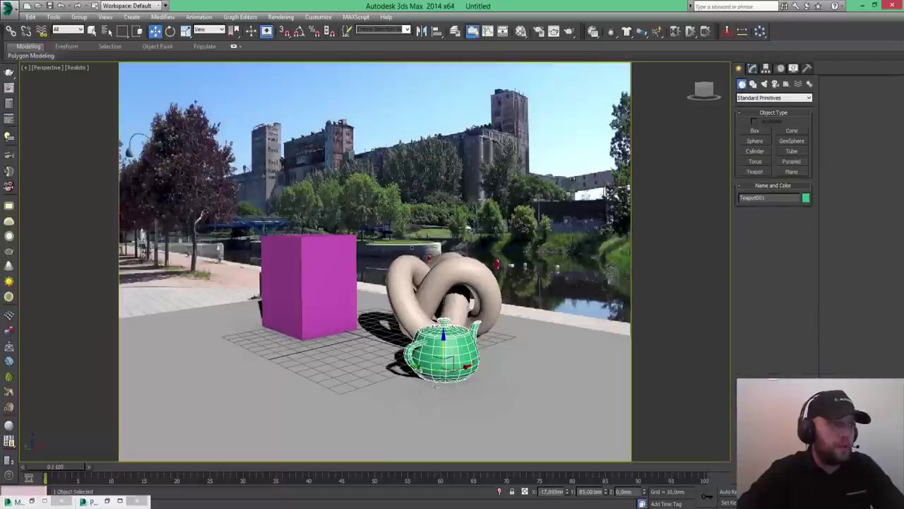
drag(444, 357, 535, 381)
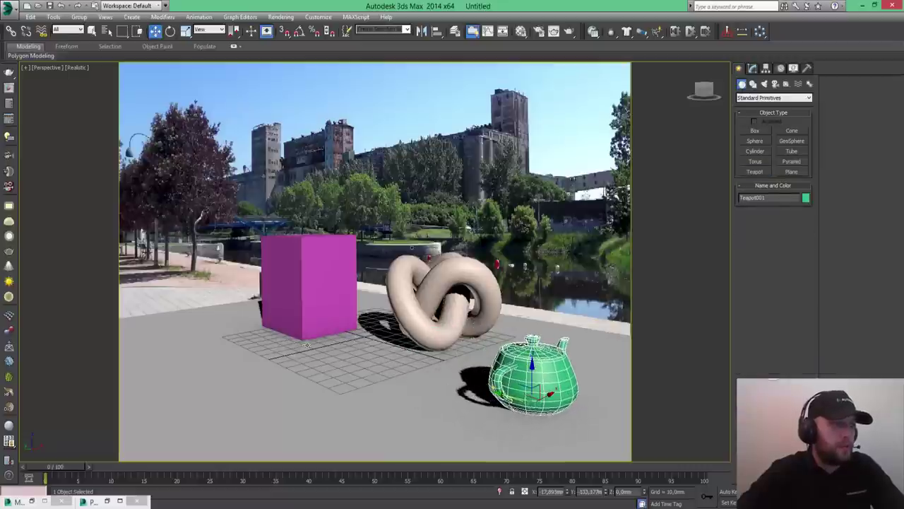
click(310, 322)
drag(326, 322, 294, 332)
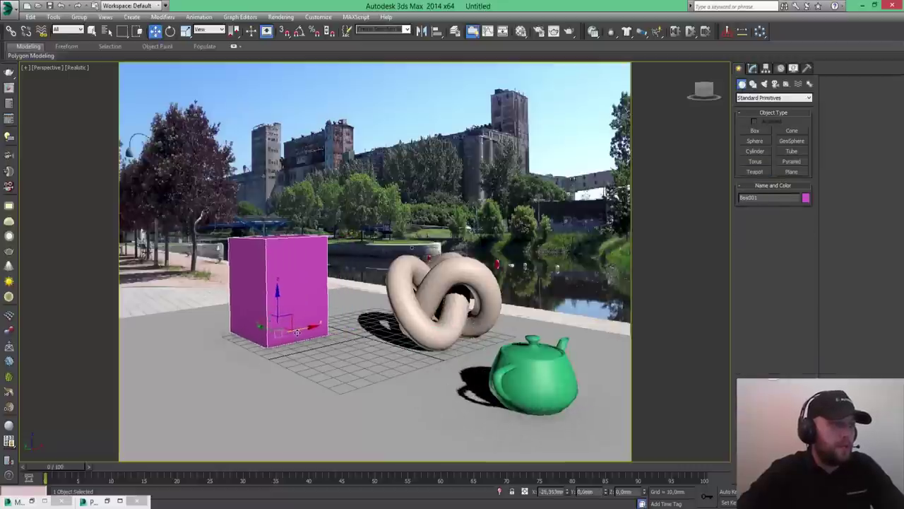
click(440, 282)
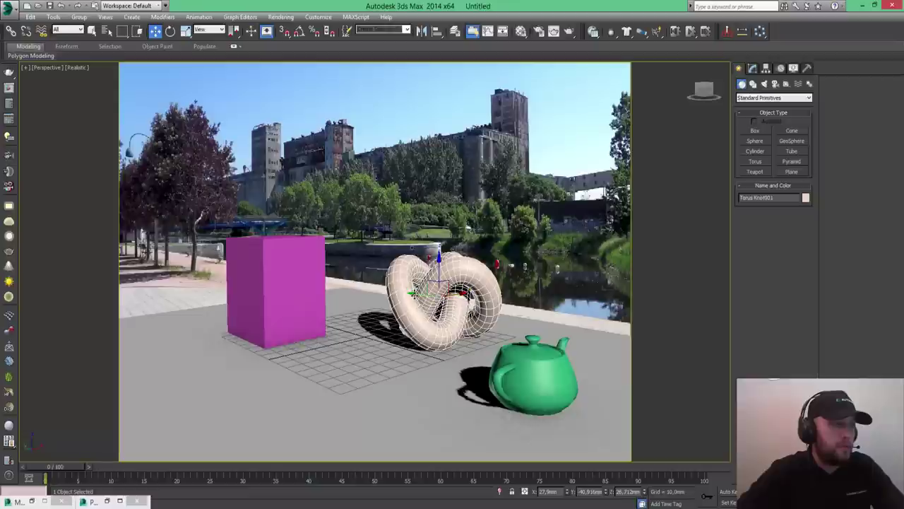
Step: Drag the torus knot a little left in the Perspective view, between box and teapot
drag(414, 295, 439, 330)
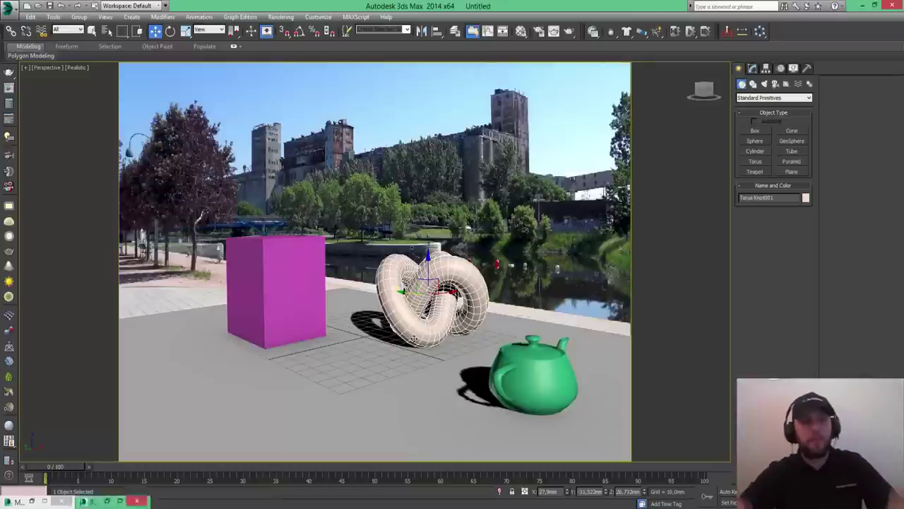
Step: Render a Shift+Q test image, then restore the four-viewport layout with Alt+W
key(shift+q)
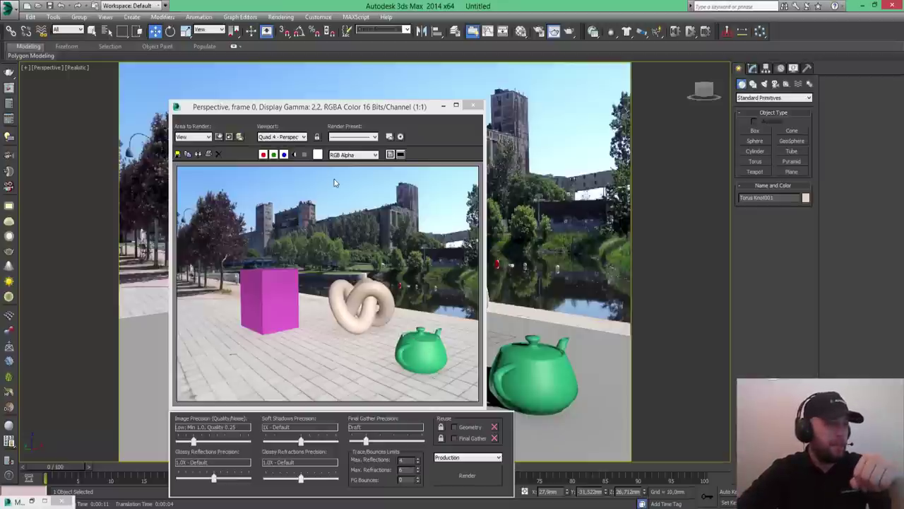
click(443, 106)
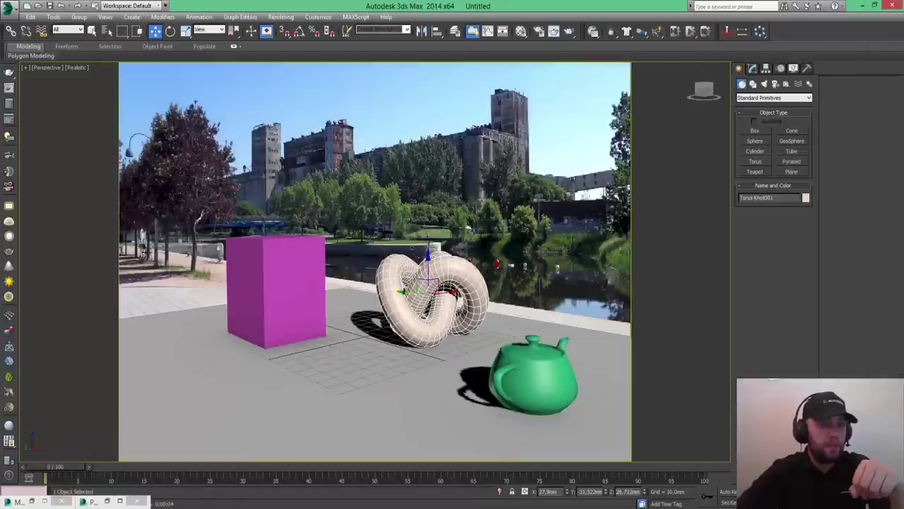
key(alt+w)
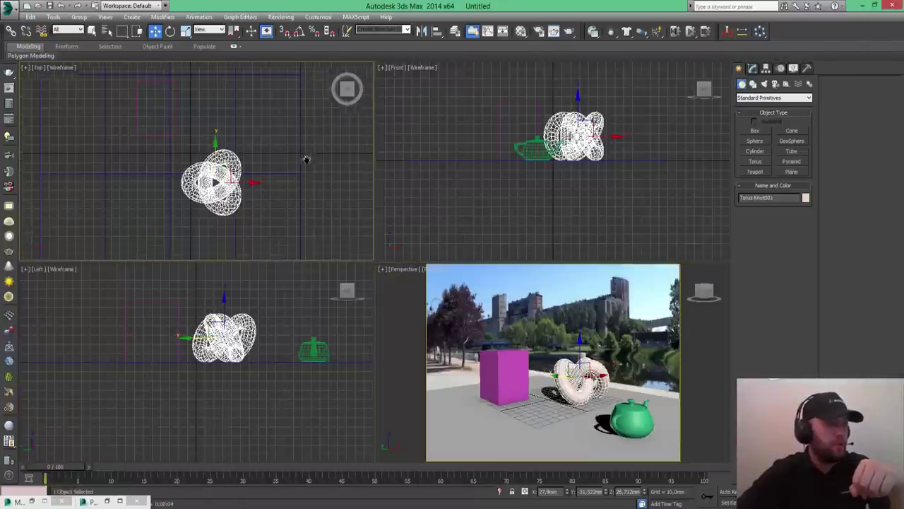
Step: Hide the Top view grid and place a standard Skylight in the Top view
scroll(306, 161, down, 3)
key(g)
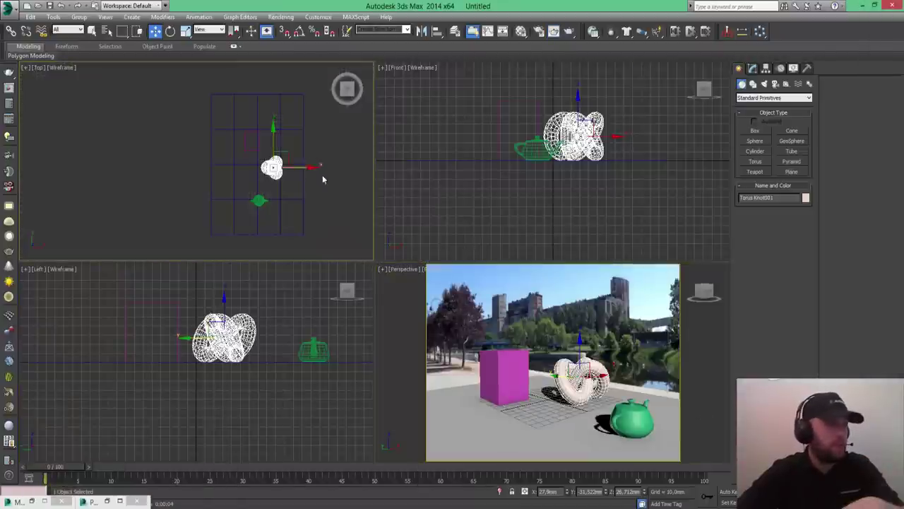
middle_drag(325, 177, 269, 160)
click(763, 84)
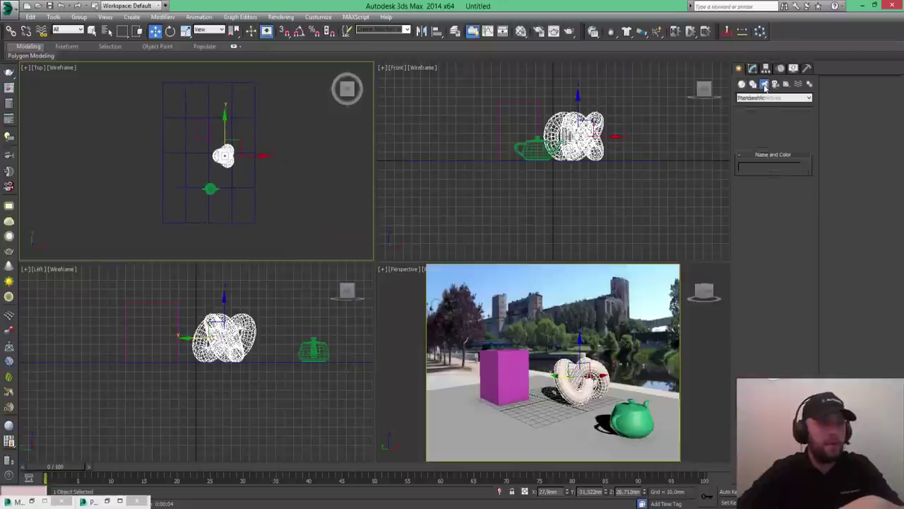
click(757, 98)
click(757, 107)
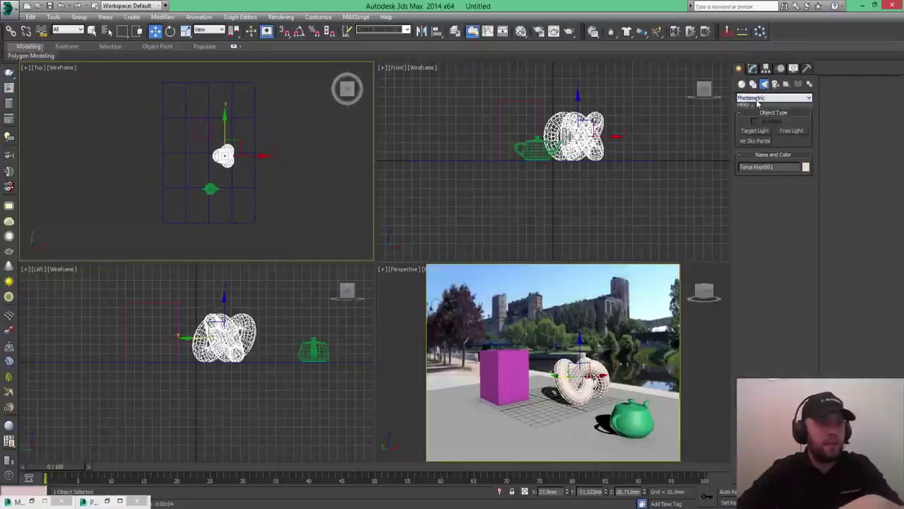
click(759, 99)
click(759, 115)
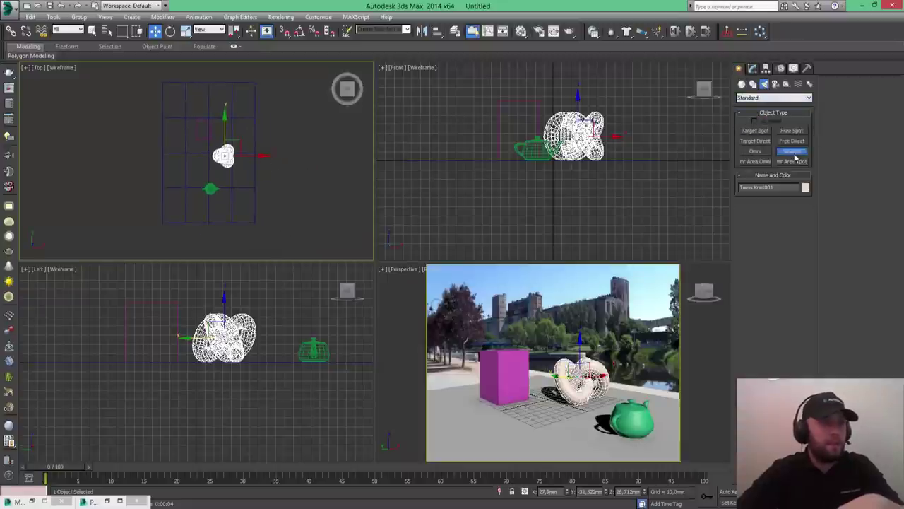
click(792, 151)
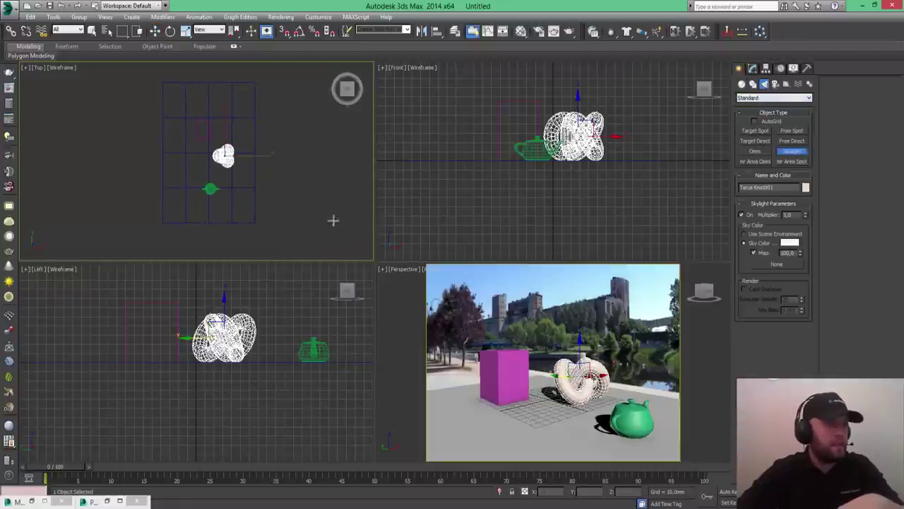
click(264, 204)
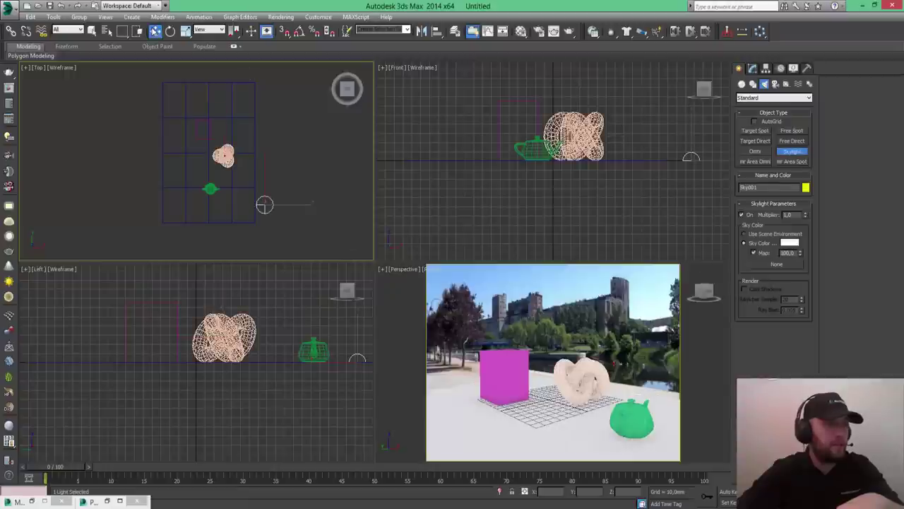
click(155, 31)
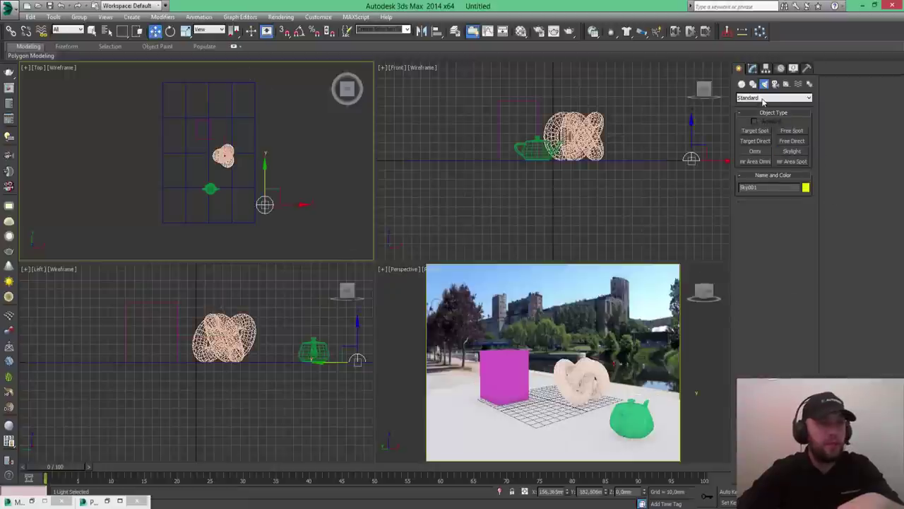
Step: Draw an mr Area Spot light aimed at the torus knot and adjust its target
click(795, 163)
middle_drag(335, 164, 279, 169)
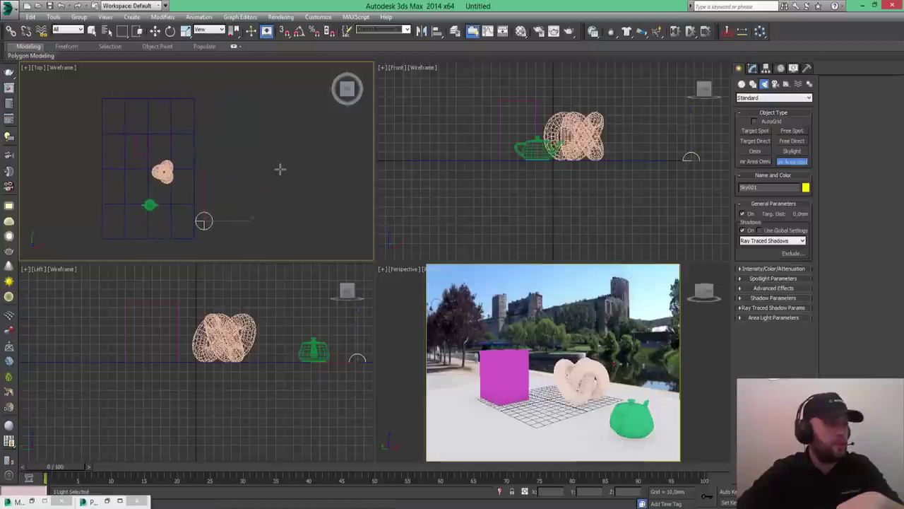
scroll(283, 169, down, 2)
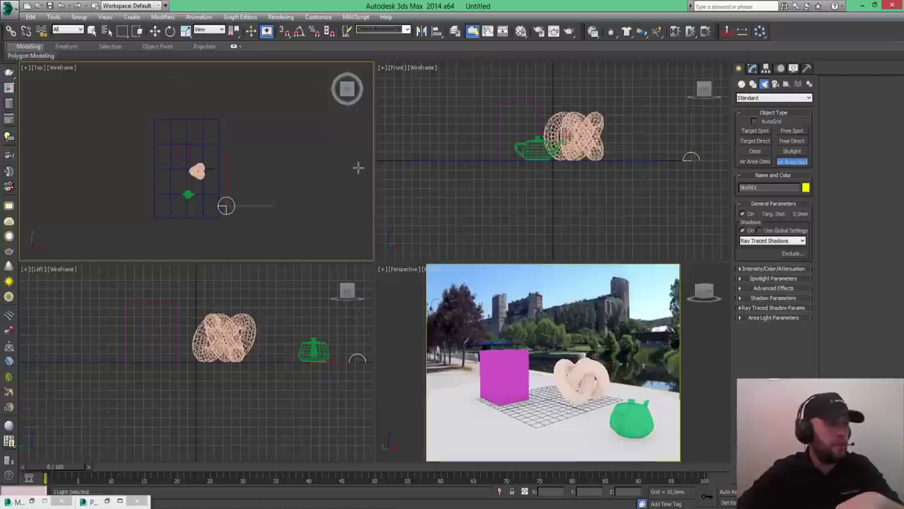
drag(353, 167, 171, 169)
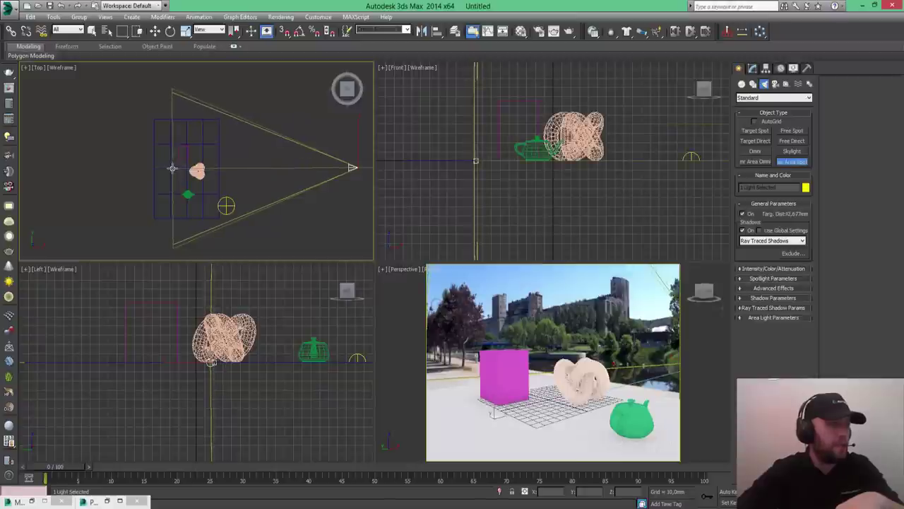
drag(171, 168, 173, 167)
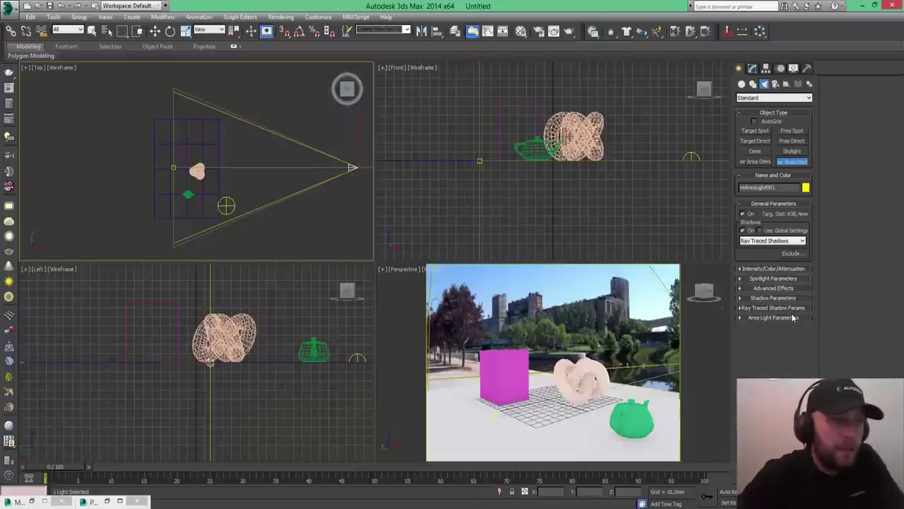
Step: Widen the area spot's hotspot and falloff to 179.5
click(783, 276)
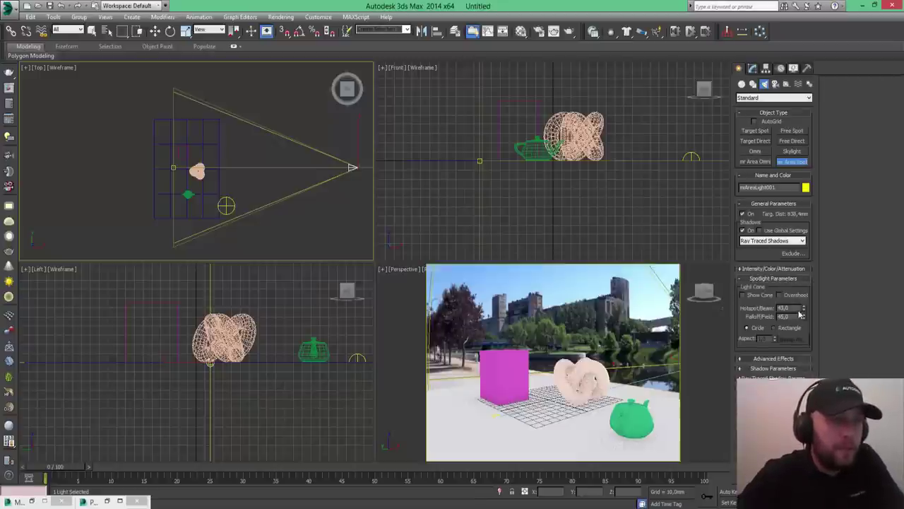
drag(804, 308, 804, 233)
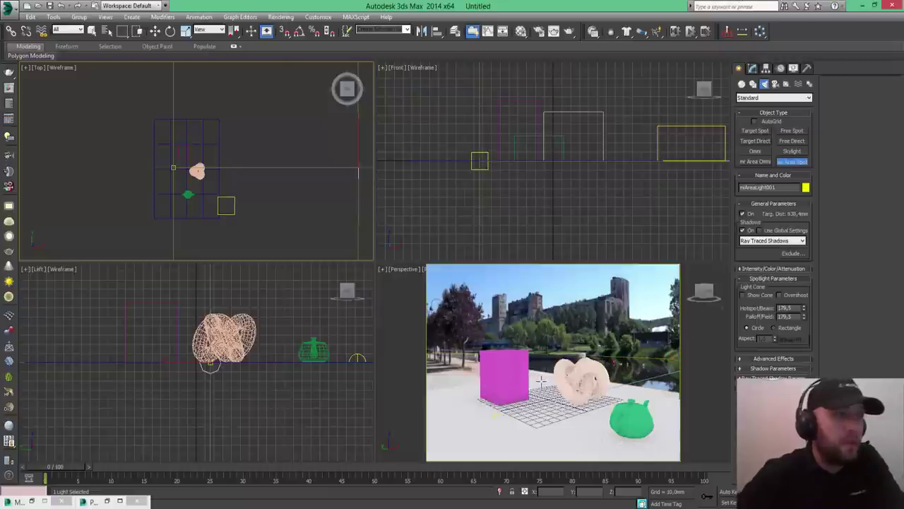
right_click(618, 191)
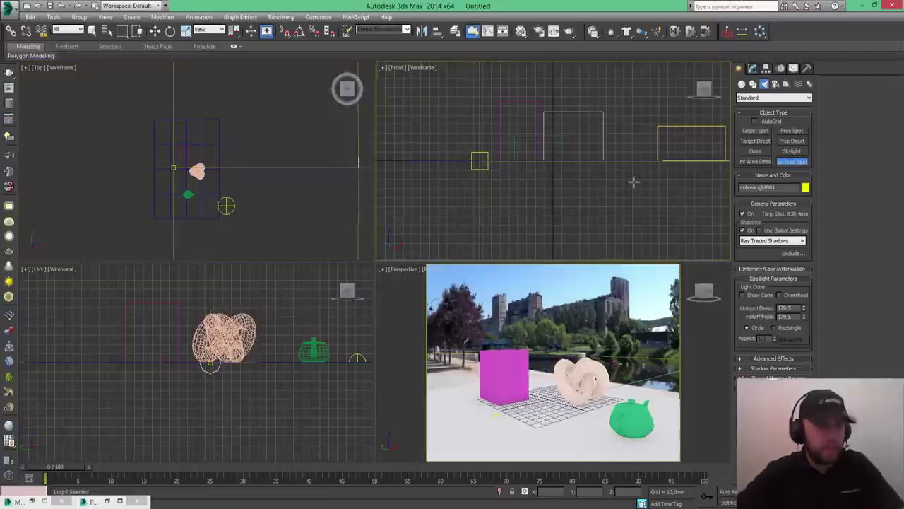
scroll(610, 198, down, 5)
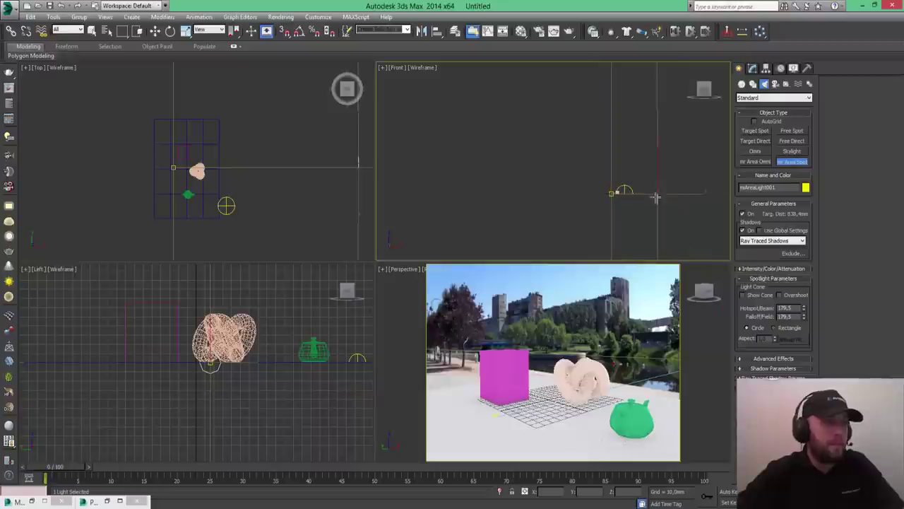
scroll(578, 212, up, 5)
scroll(578, 212, down, 3)
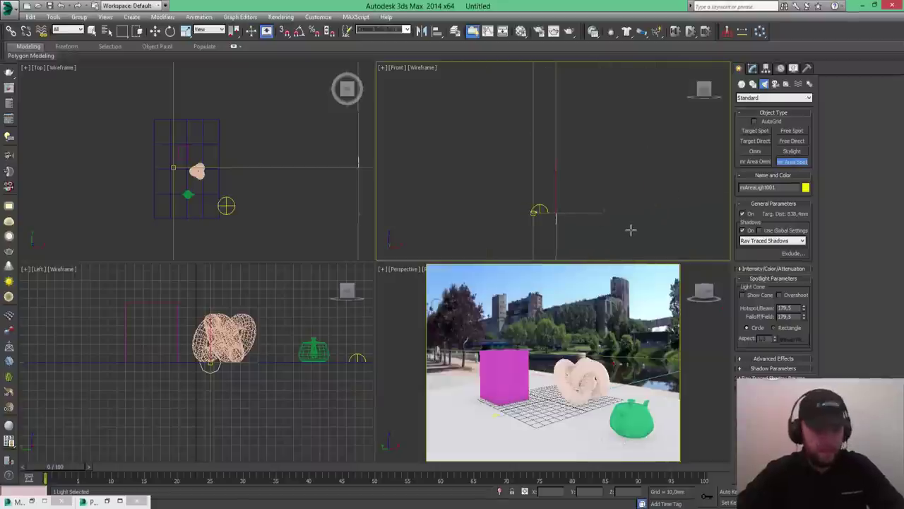
Step: Raise the area spot up and to the right in the Front view, then activate Perspective
right_click(641, 228)
drag(555, 185, 552, 161)
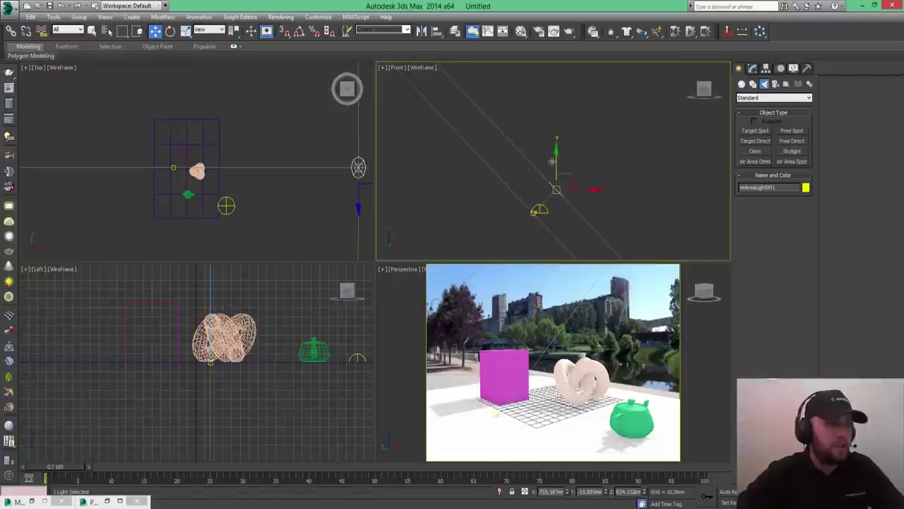
mouse_move(570, 175)
mouse_down()
mouse_move(604, 140)
mouse_move(608, 154)
mouse_up()
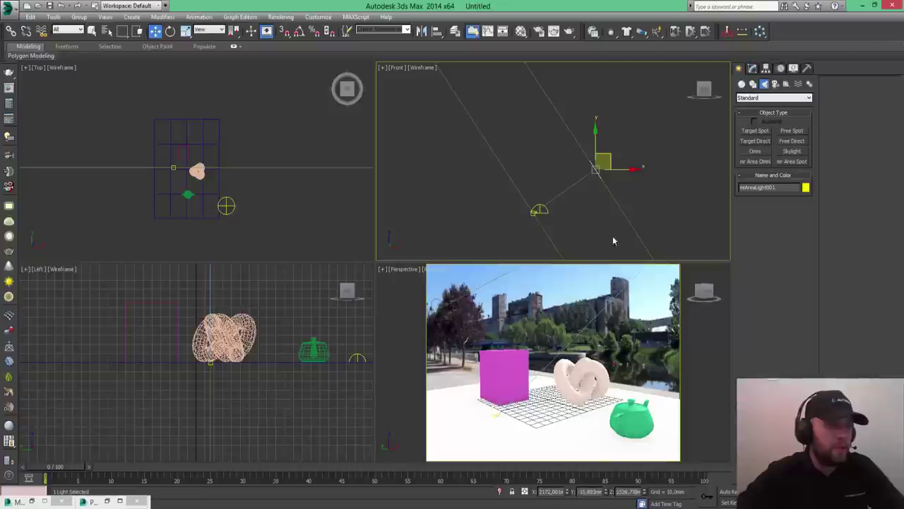
middle_click(513, 382)
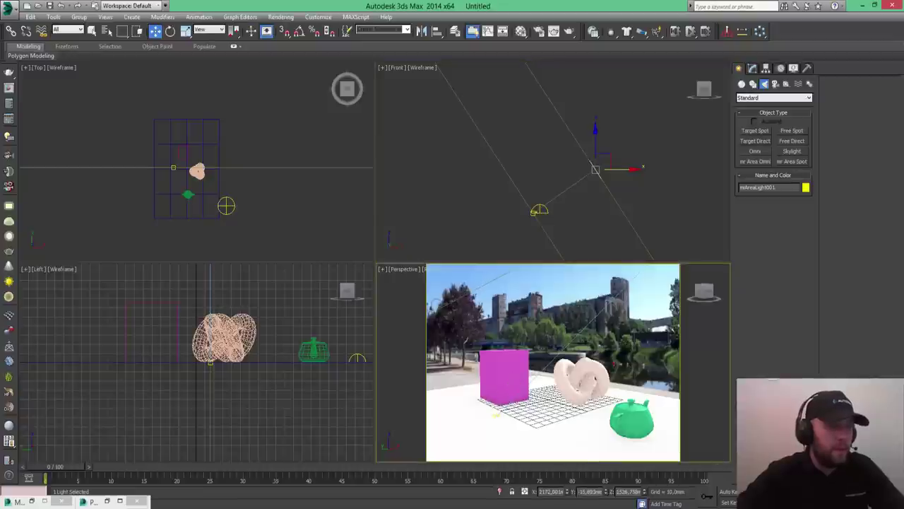
Step: Maximize the Perspective view with Alt+W and produce a mental ray test render
key(alt+w)
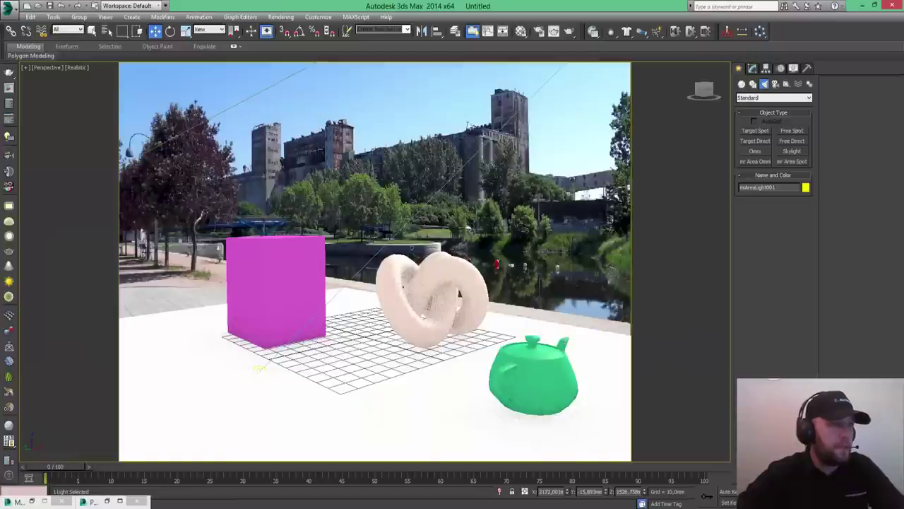
click(569, 31)
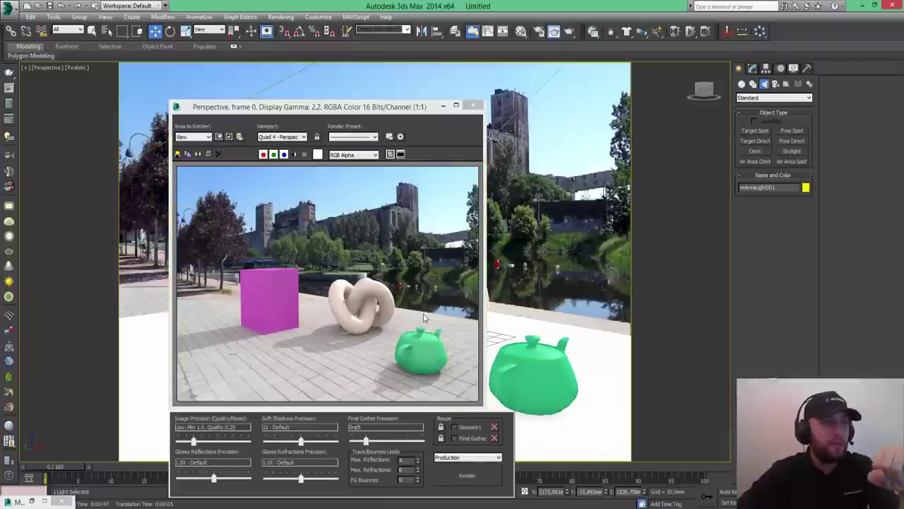
click(443, 106)
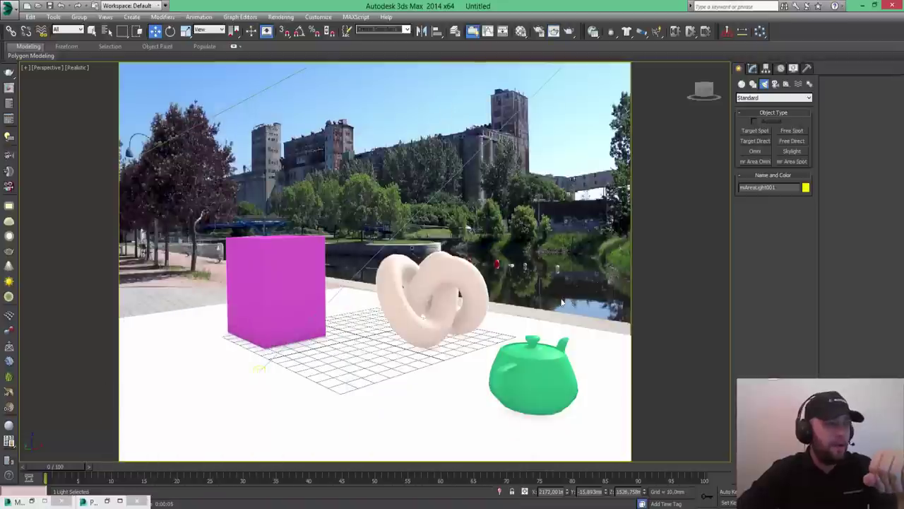
Step: Make mrAreaLight001 a Disc-shaped area light and expand its Intensity/Color/Attenuation rollout
click(757, 69)
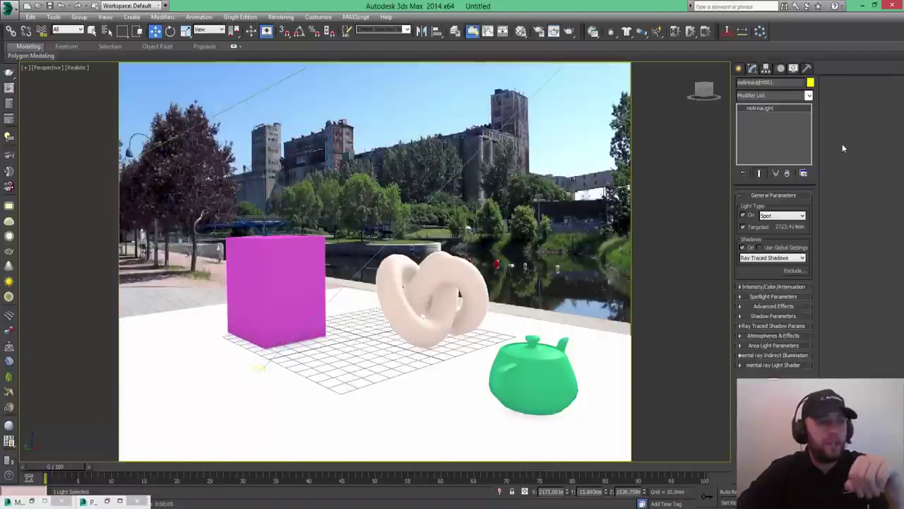
click(779, 318)
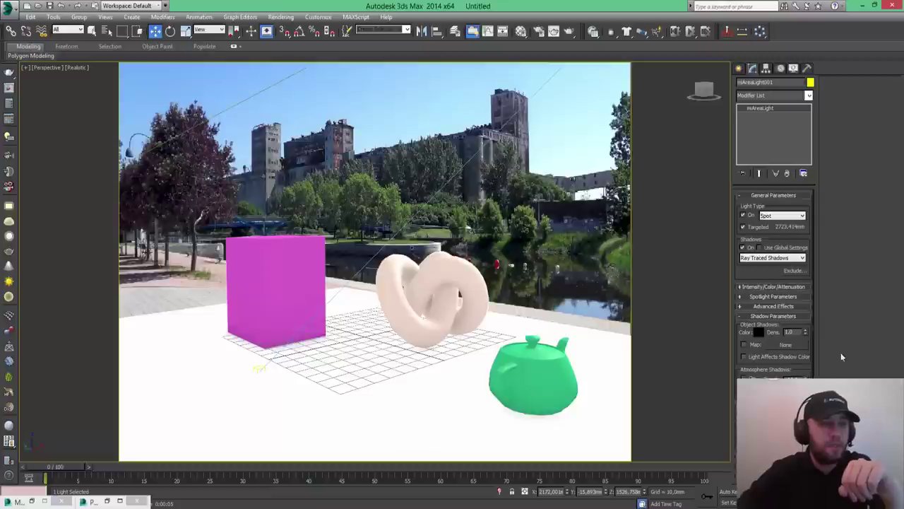
scroll(808, 361, down, 1)
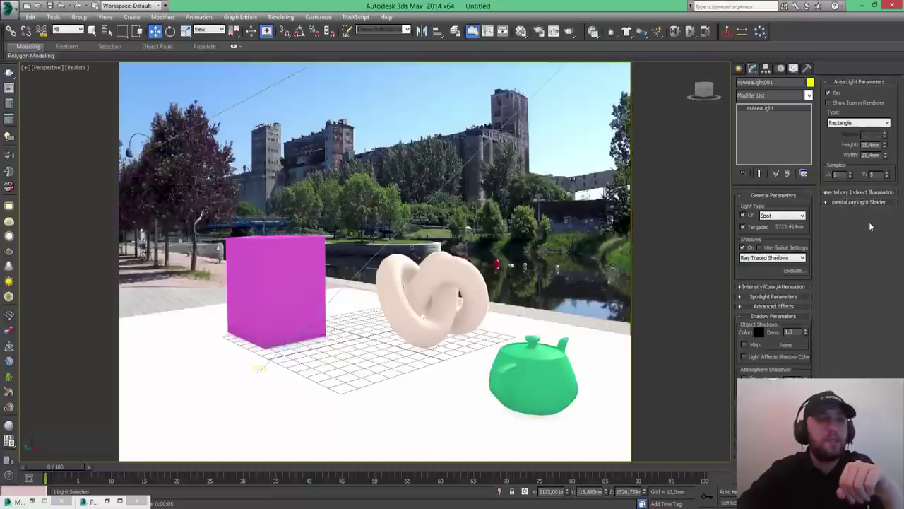
click(851, 123)
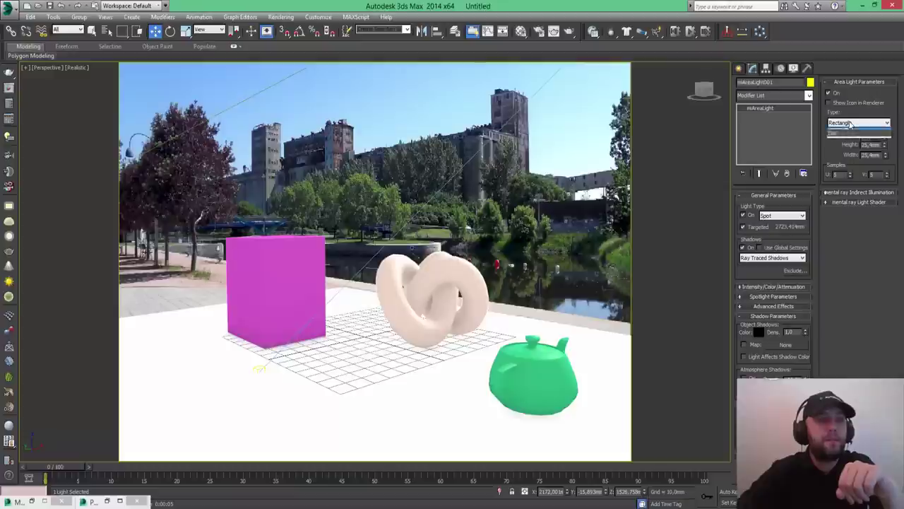
click(835, 137)
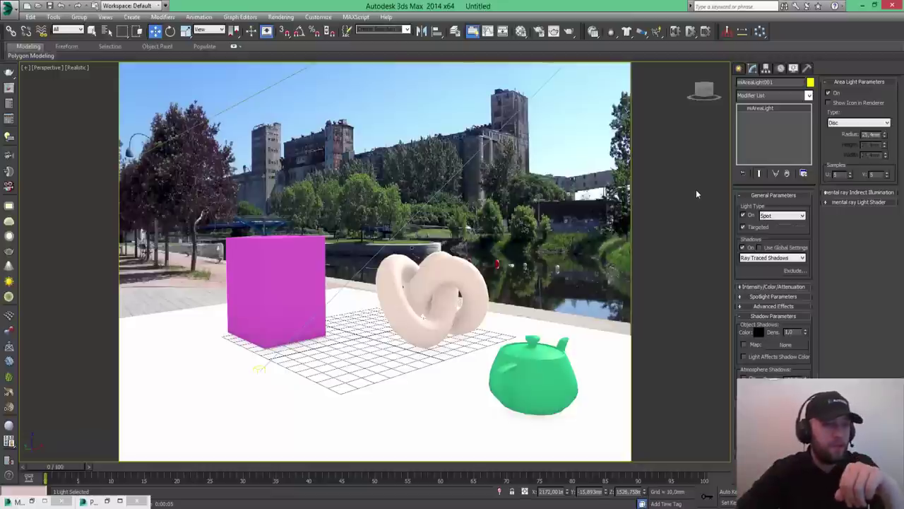
click(771, 287)
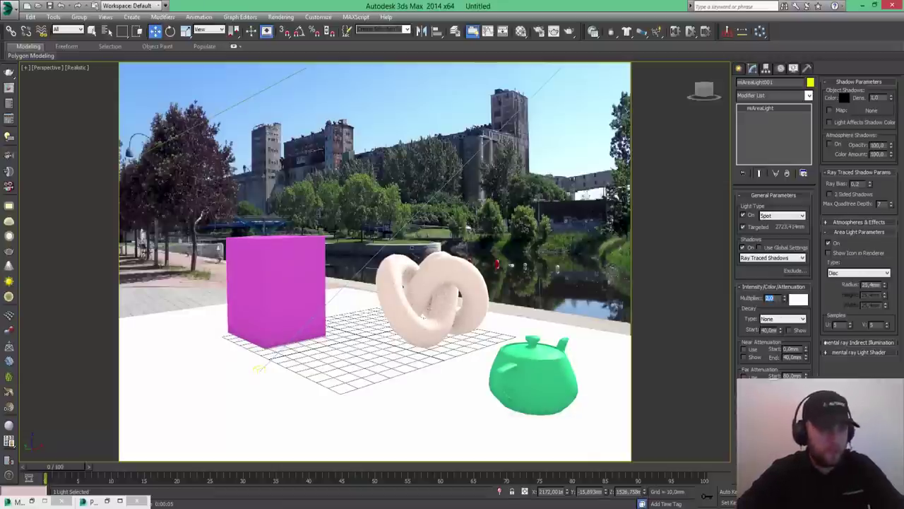
Step: Set the matte material's Ambient/Shadow colour to dark grey and render again
click(521, 31)
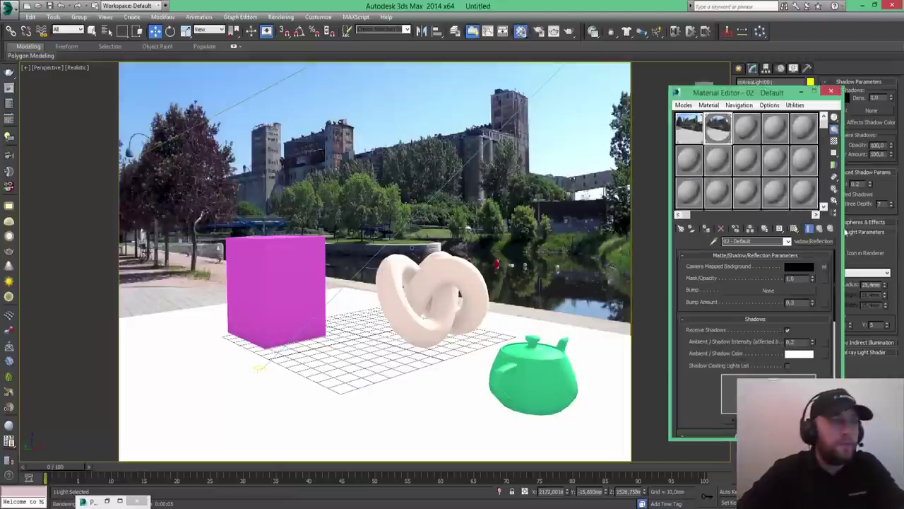
drag(729, 99, 560, 82)
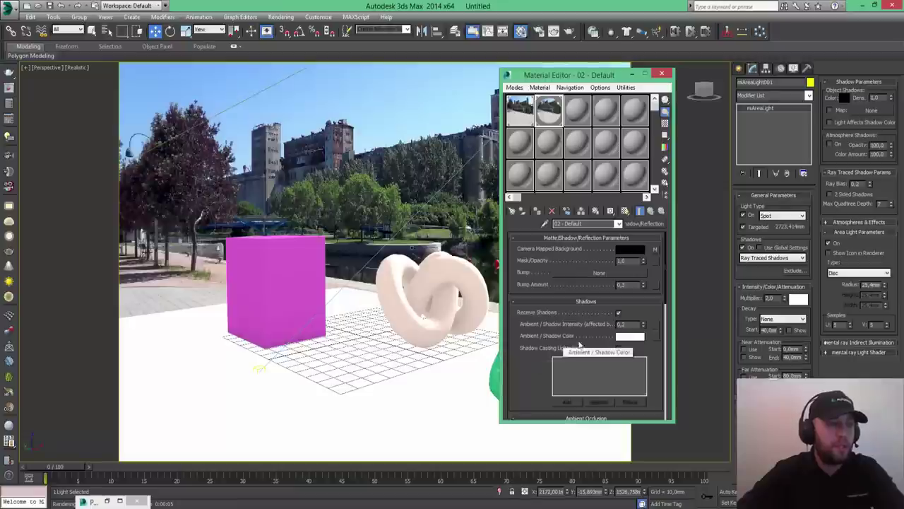
click(628, 336)
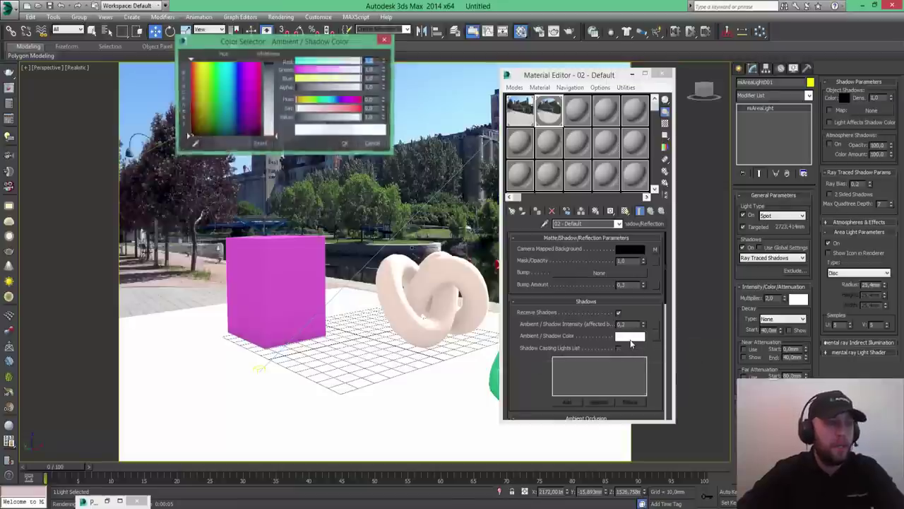
drag(276, 134, 276, 84)
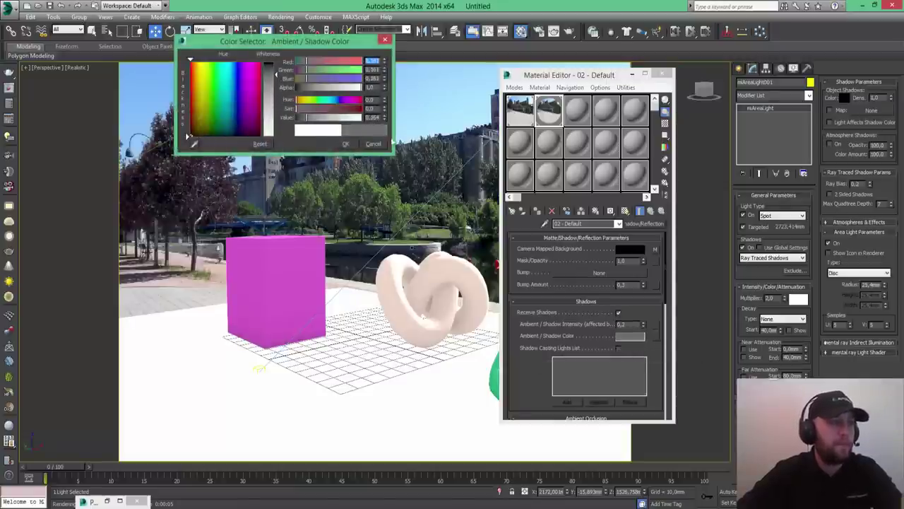
click(346, 144)
click(346, 144)
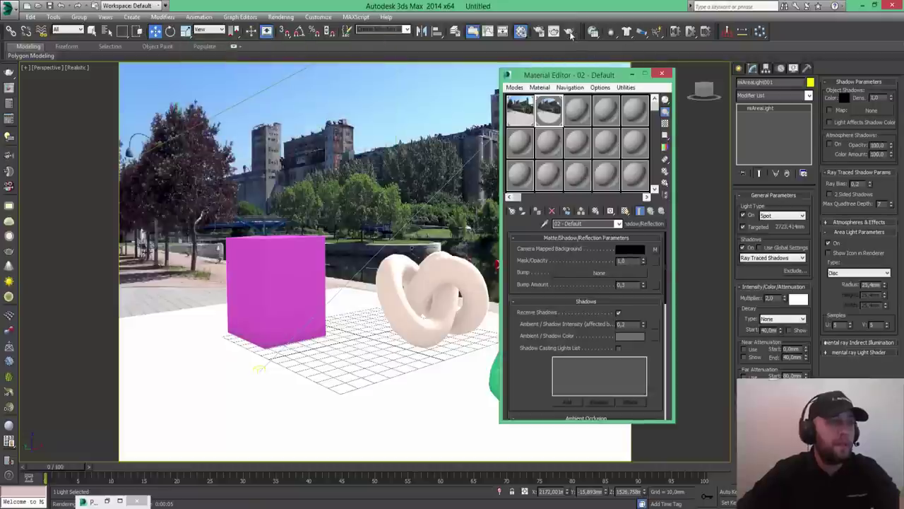
click(570, 32)
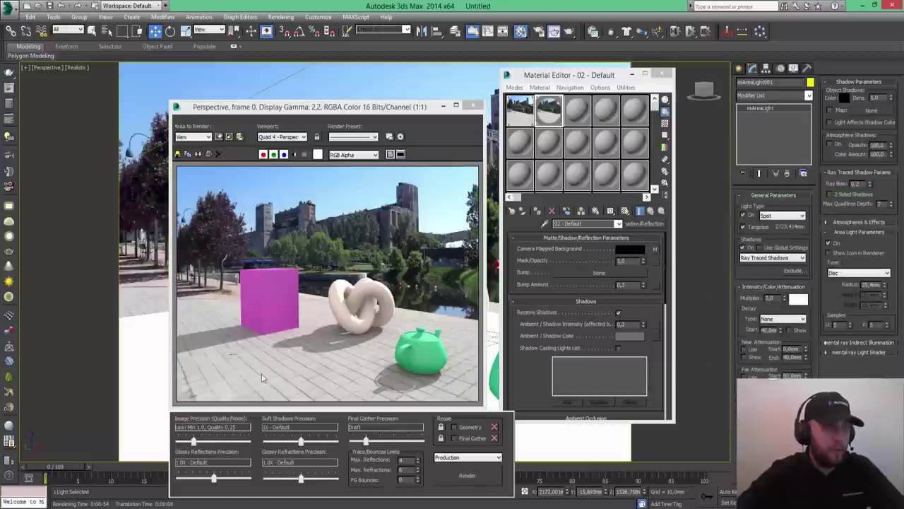
Step: Drag the matte material's Ambient/Shadow Color whiteness almost to black and confirm it
click(620, 337)
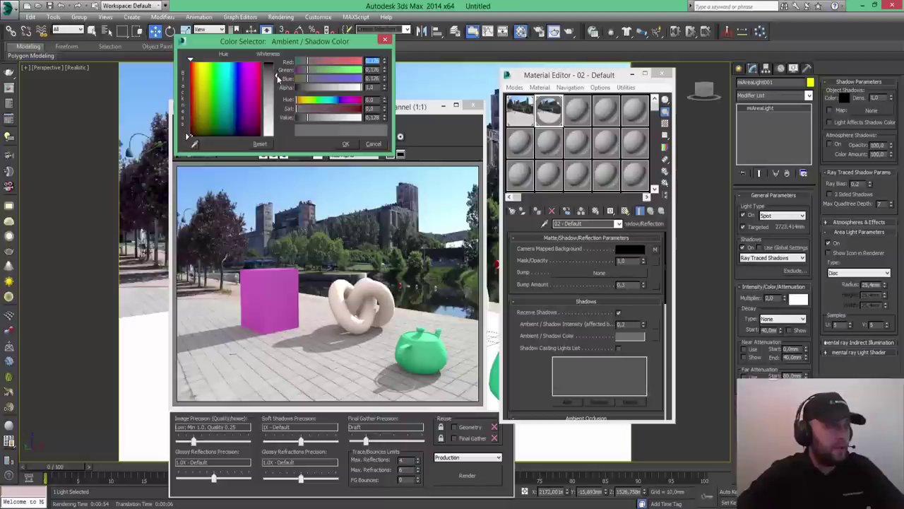
drag(278, 78, 276, 64)
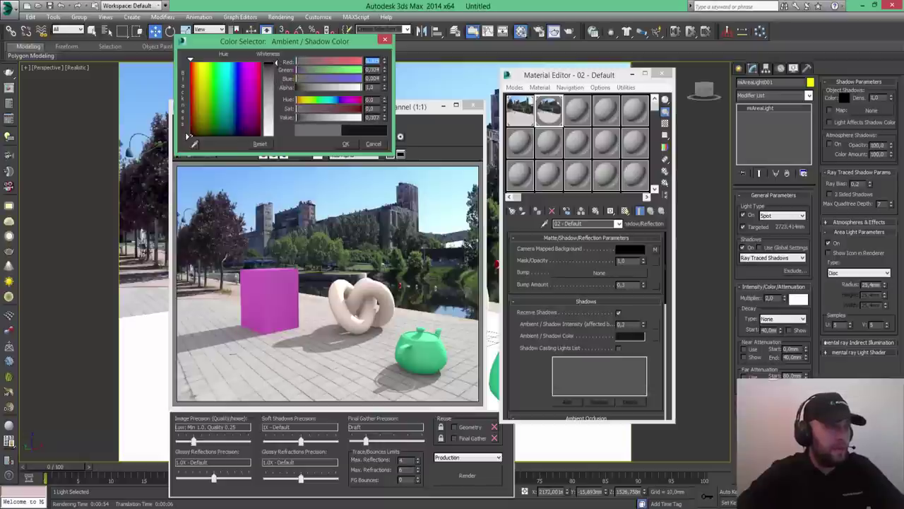
click(345, 143)
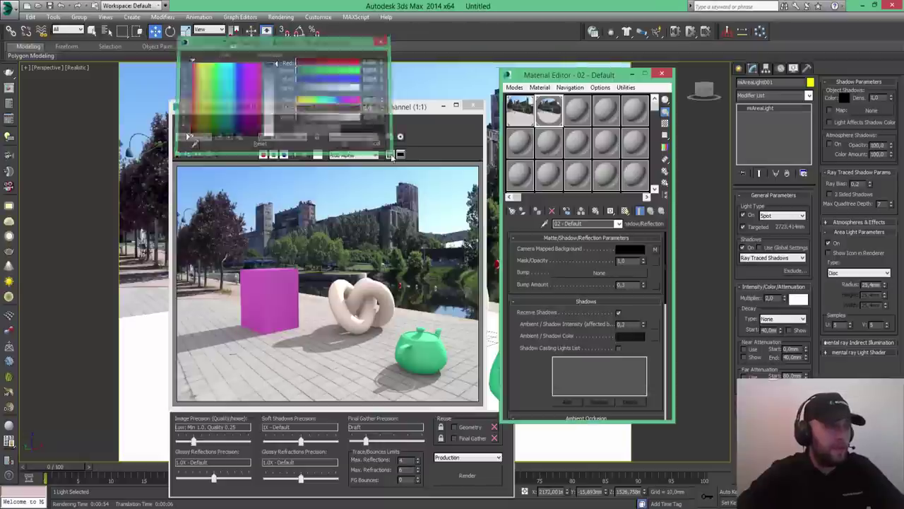
Step: Re-render with the near-black shadows and set the matte material's Mask/Opacity to 1.0
click(462, 477)
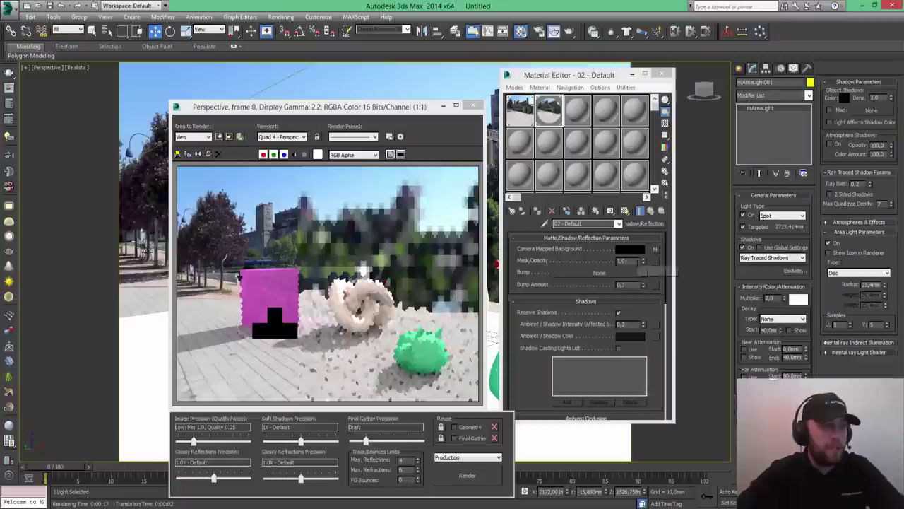
double_click(621, 261)
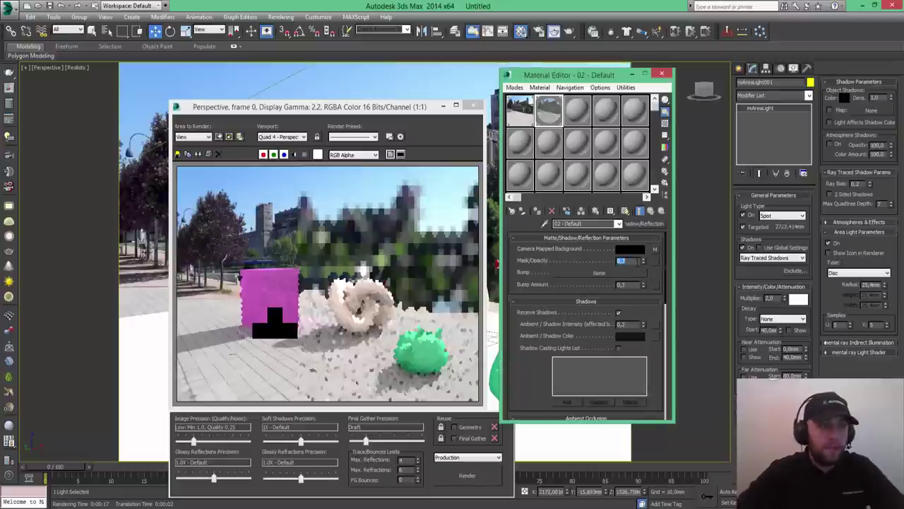
click(466, 485)
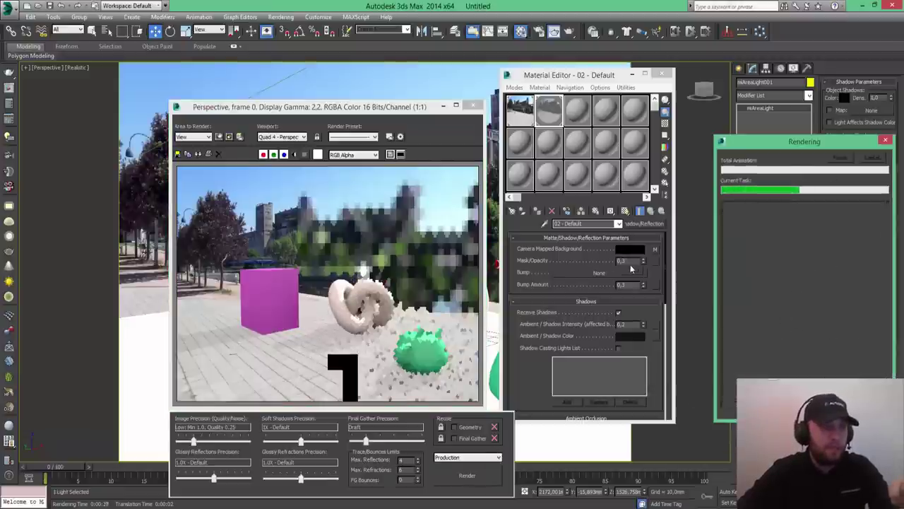
text(1)
key(Return)
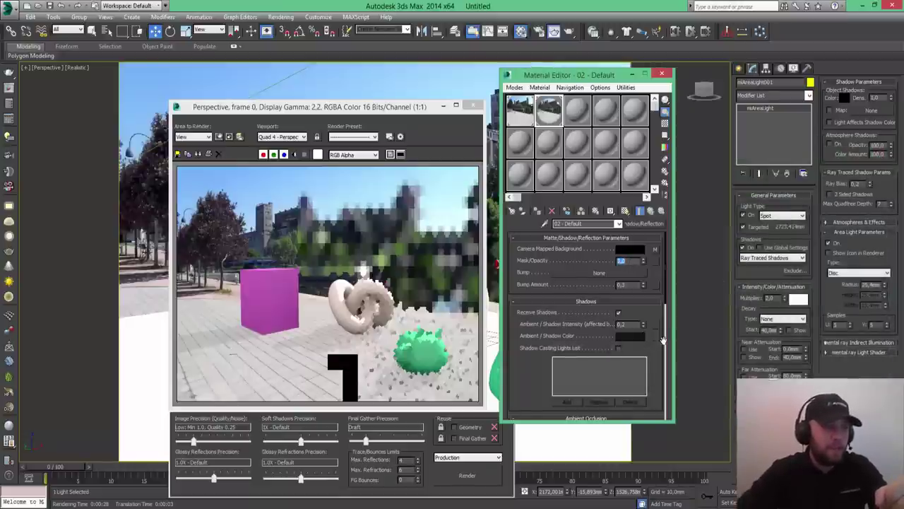
Step: Make the shadow colour pure black, raise Ambient/Shadow Intensity from 0.2 to 1.0, and render
click(630, 336)
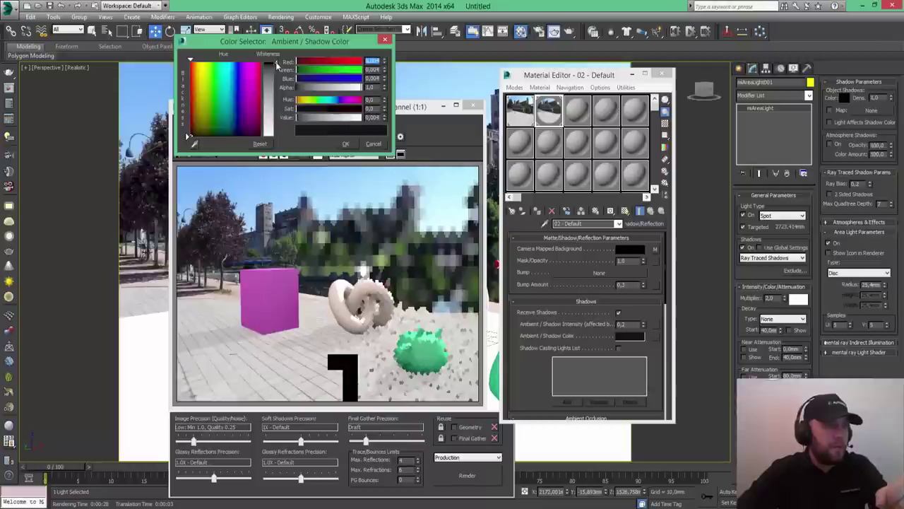
click(277, 63)
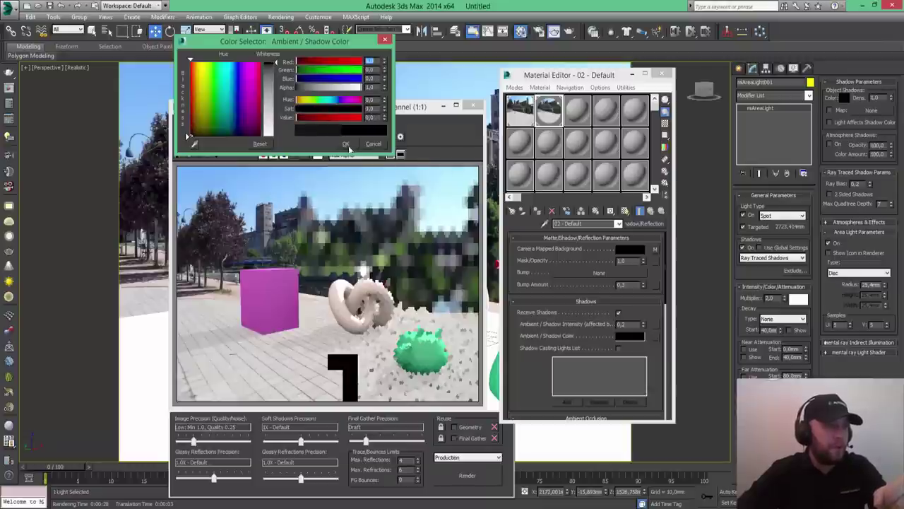
click(346, 145)
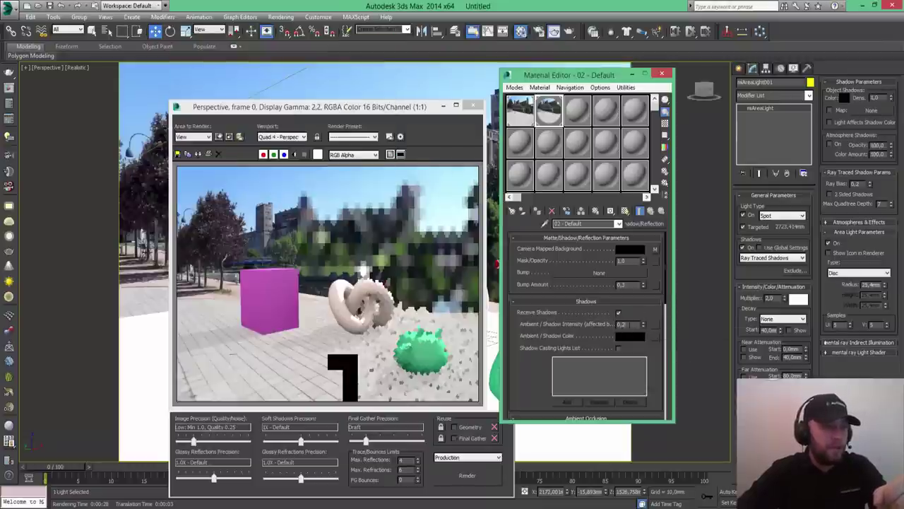
double_click(627, 325)
text(1)
key(Return)
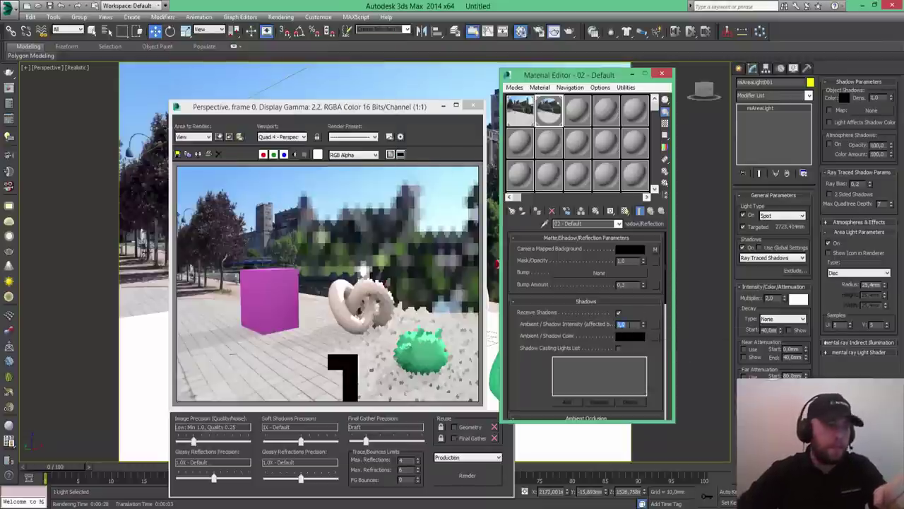
click(469, 483)
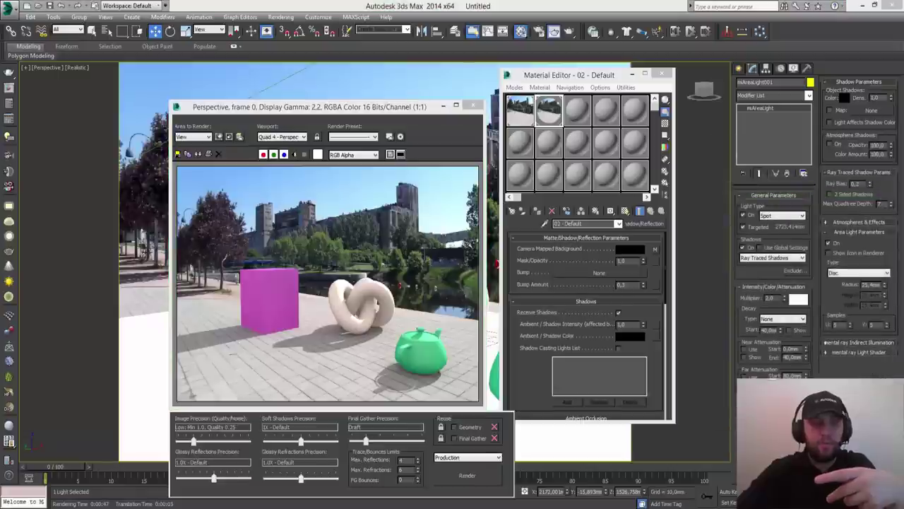
Step: Adjust Ambient/Shadow Intensity to 3.0 and re-render to compare the ground shadows with the photo
click(633, 325)
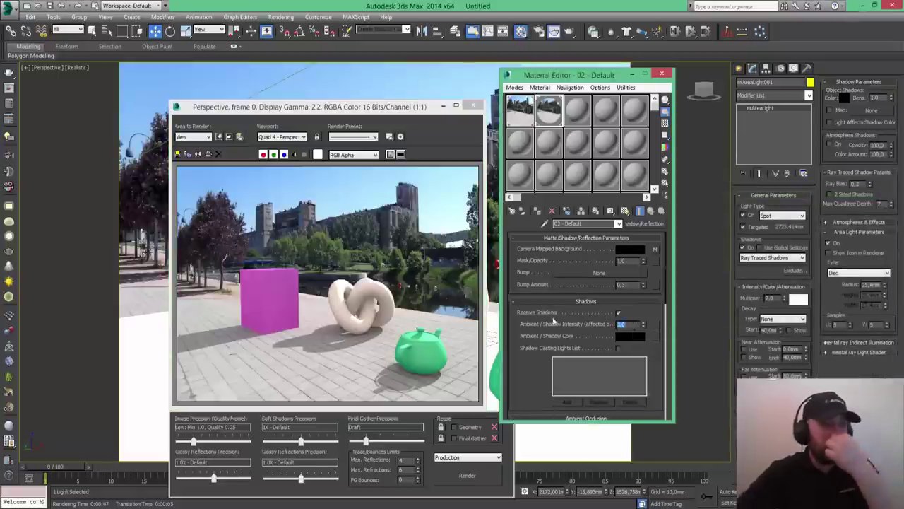
click(481, 479)
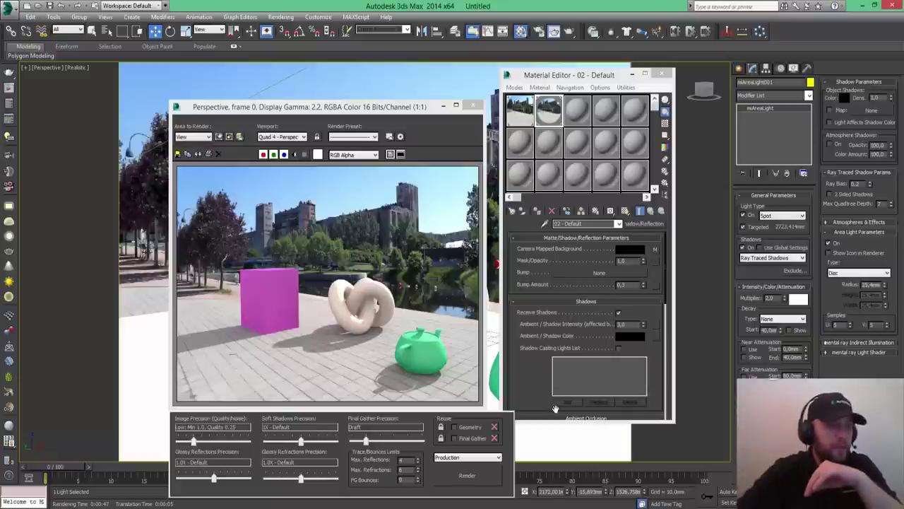
Step: Enable Receive Reflections on the matte/shadow ground material and re-render to see the box reflected
drag(555, 408, 520, 224)
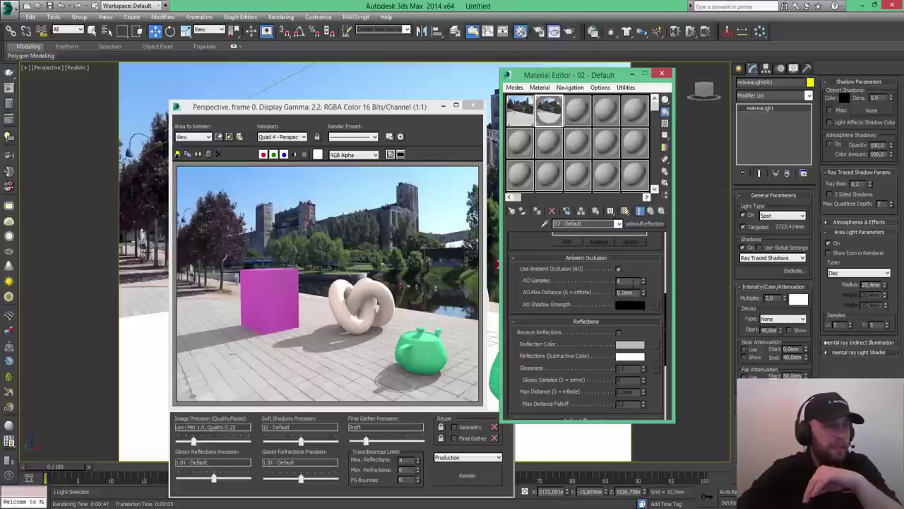
double_click(634, 281)
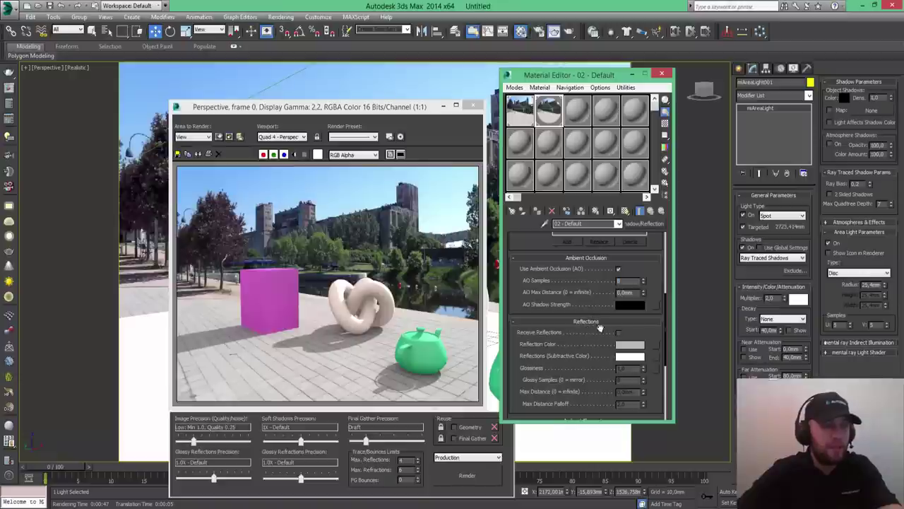
scroll(636, 332, down, 3)
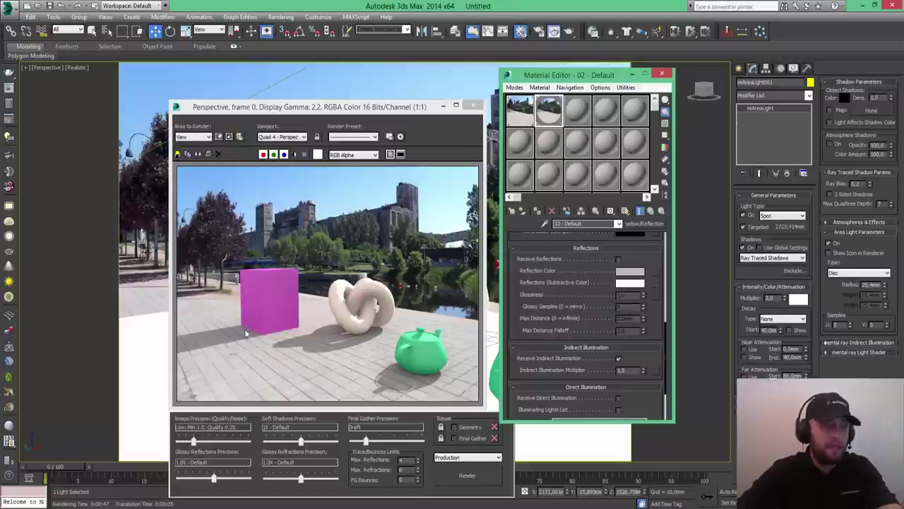
click(619, 259)
click(466, 475)
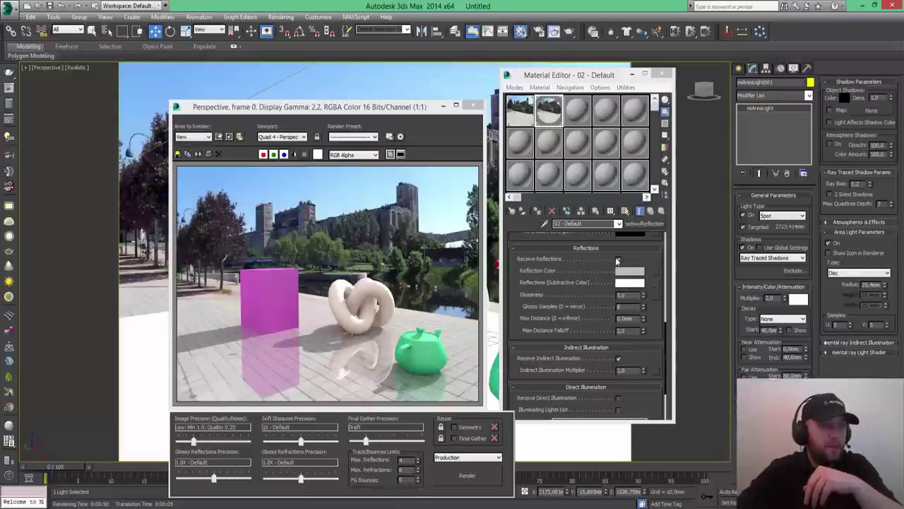
Step: Turn off Receive Reflections and render only a Region rectangle fitted around the pink box
click(618, 260)
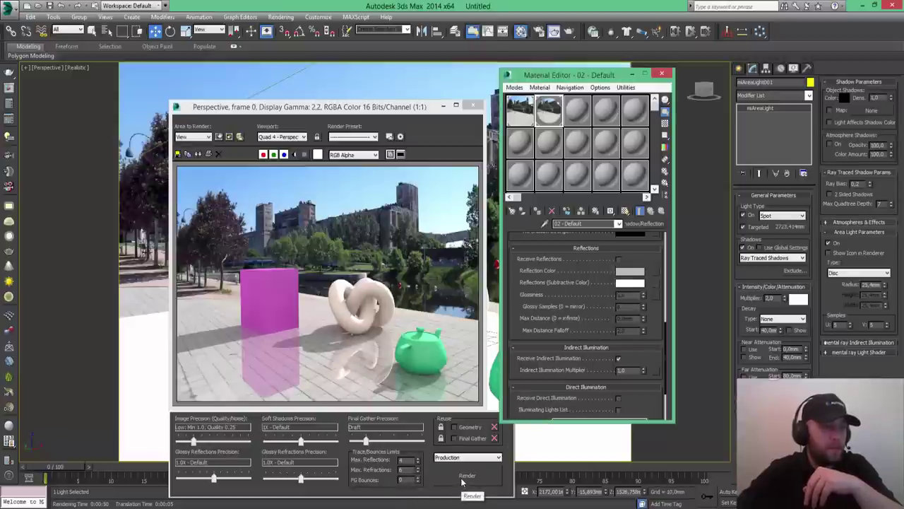
click(200, 136)
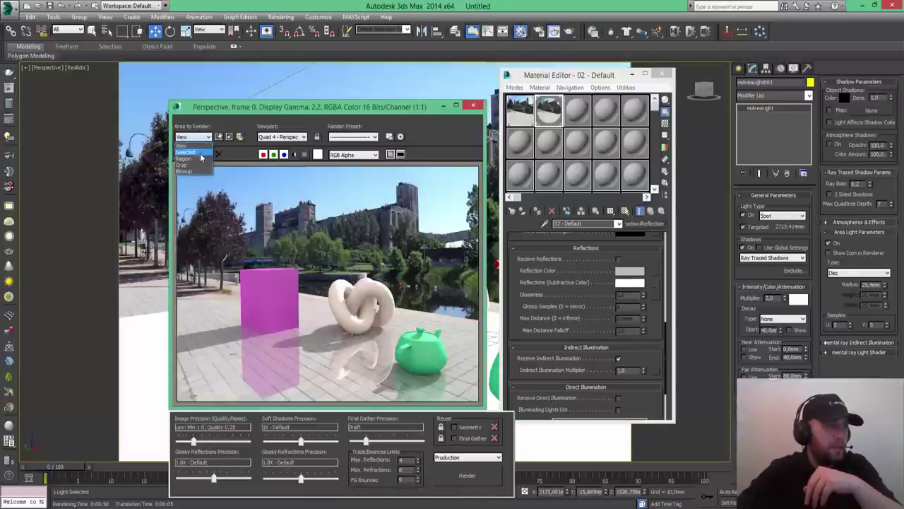
click(198, 159)
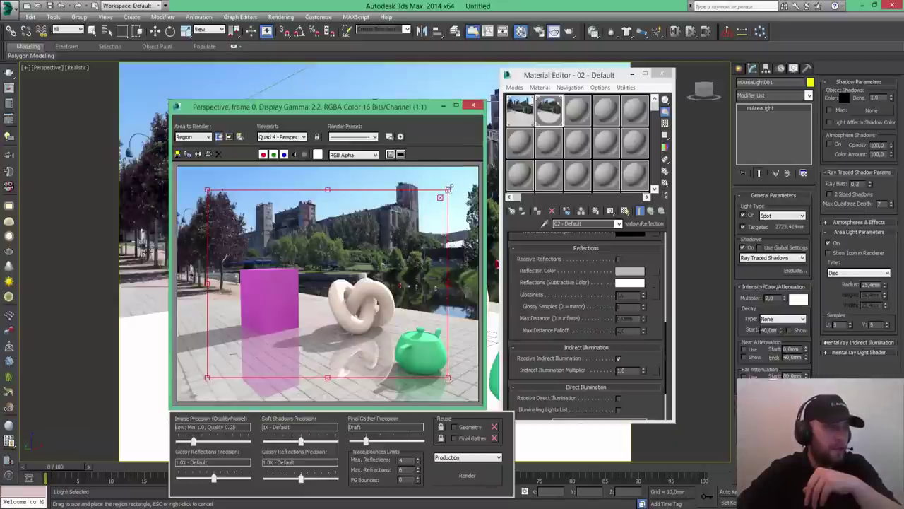
drag(450, 189, 322, 266)
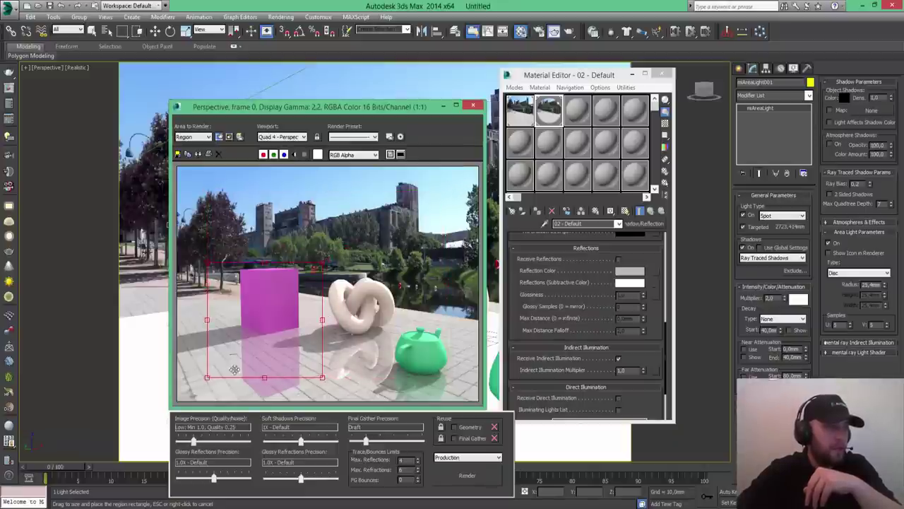
drag(207, 385, 233, 356)
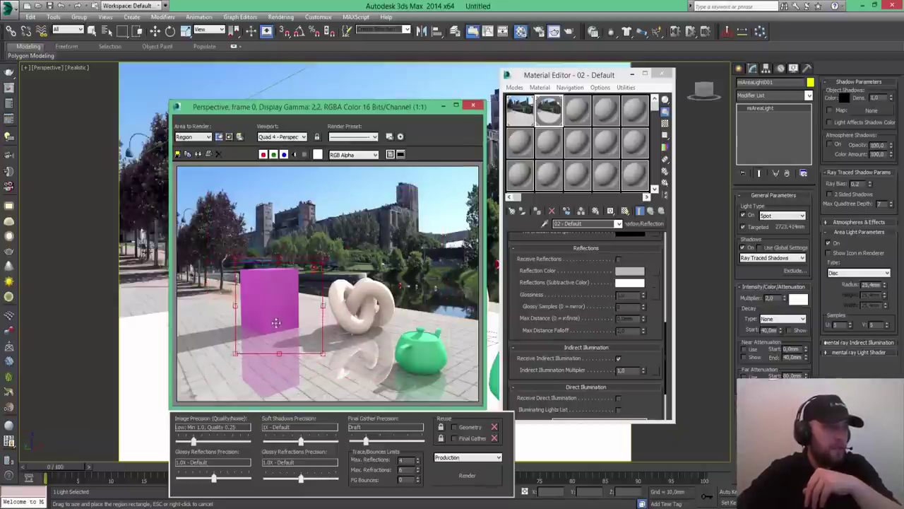
drag(274, 332, 257, 316)
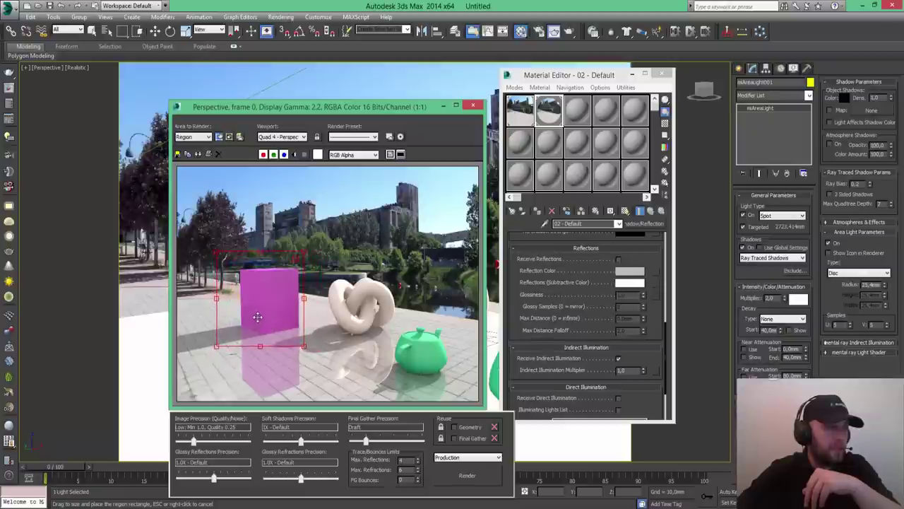
click(474, 476)
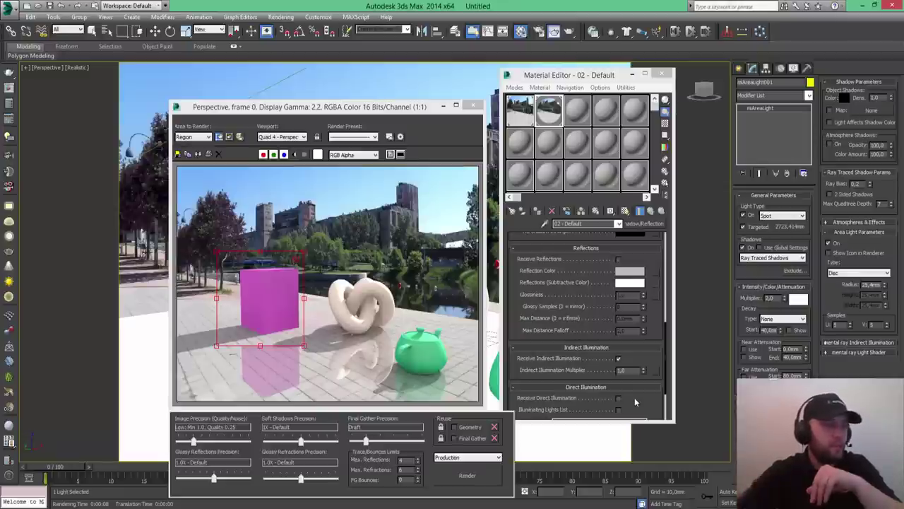
Step: Select Sky001 through the Light Lister at multiplier 1.0, hiding the Material Editor and render window
click(632, 75)
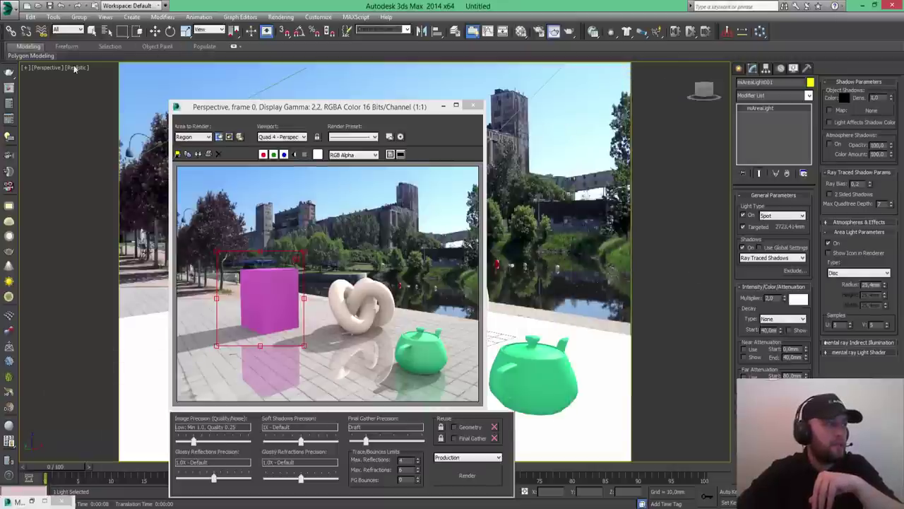
click(55, 17)
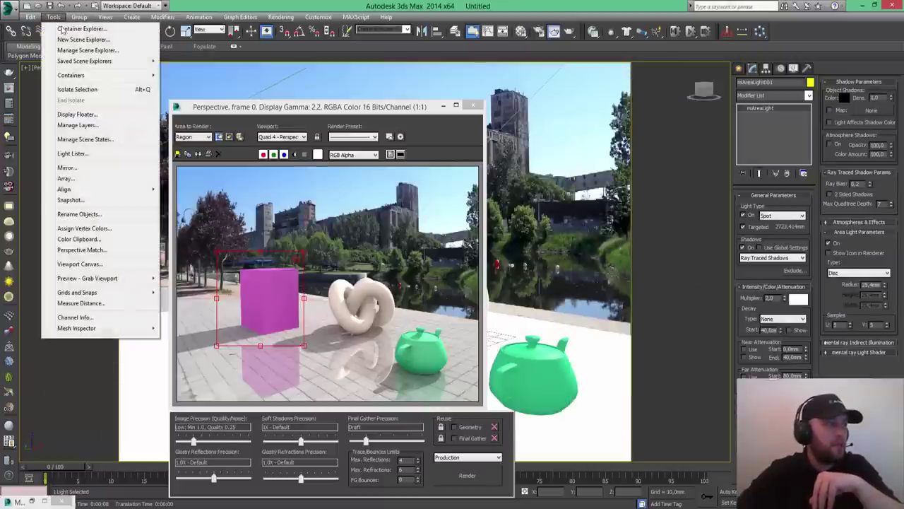
click(85, 153)
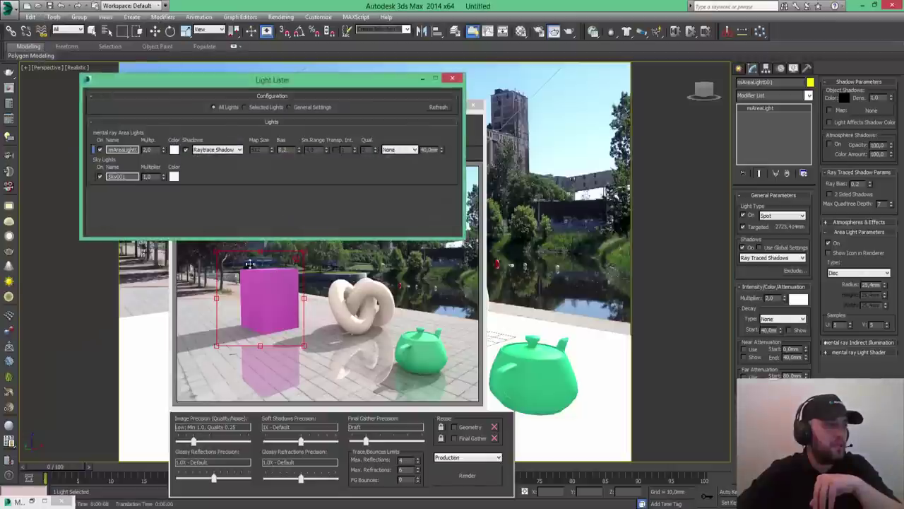
click(95, 177)
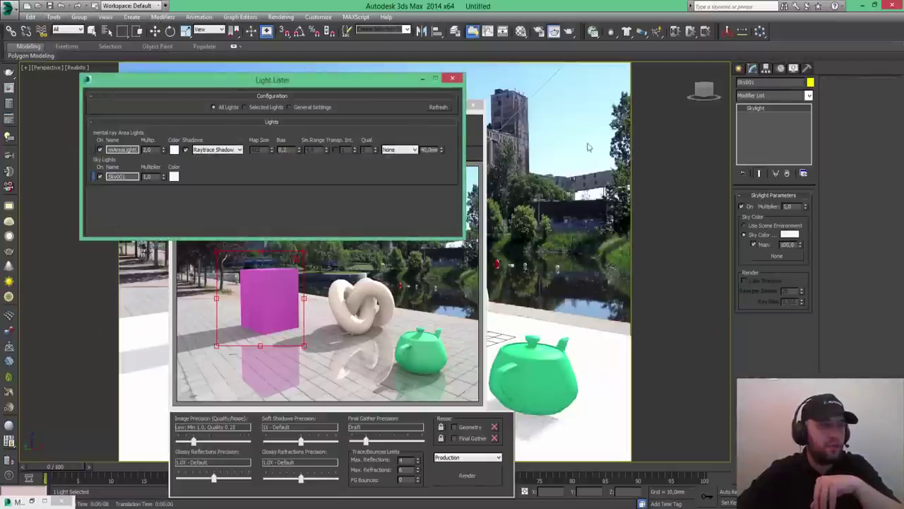
click(777, 258)
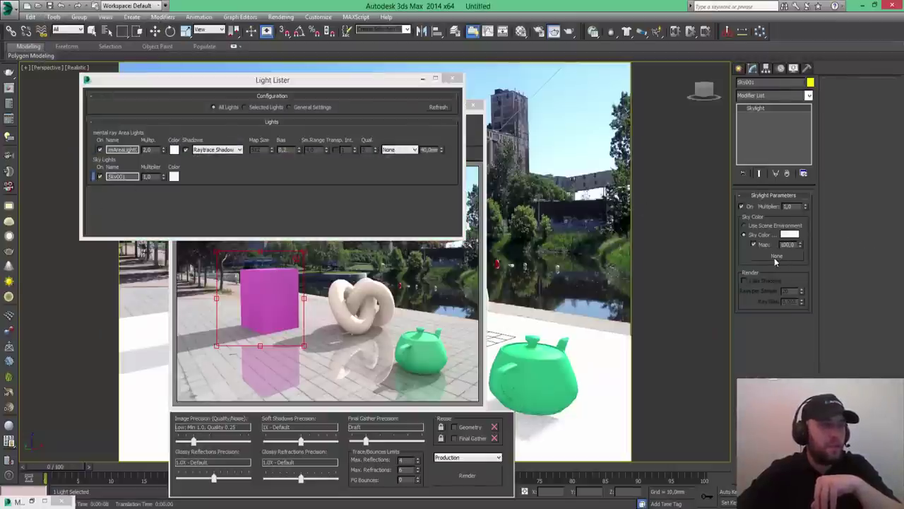
click(452, 79)
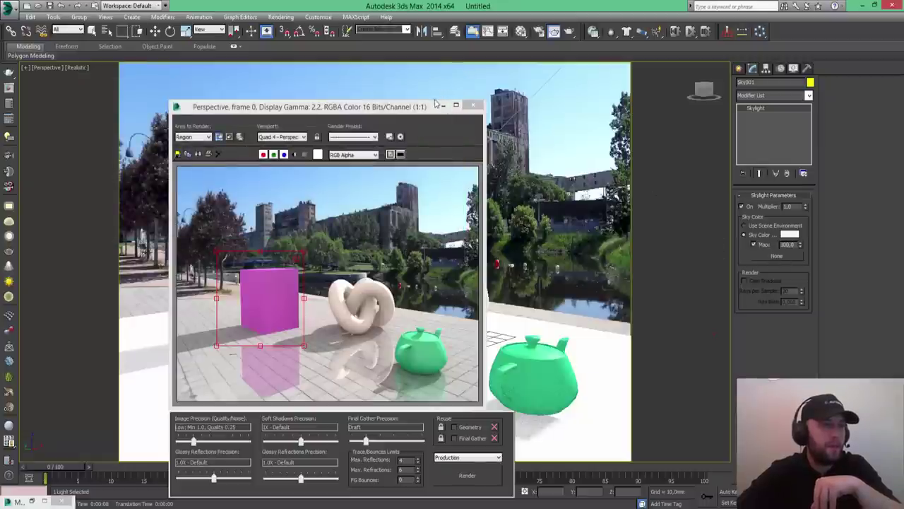
click(443, 106)
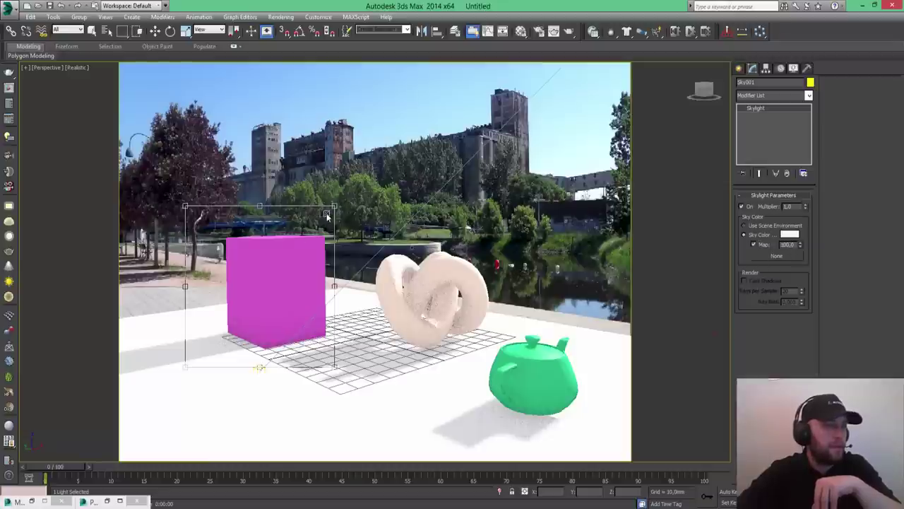
key(w)
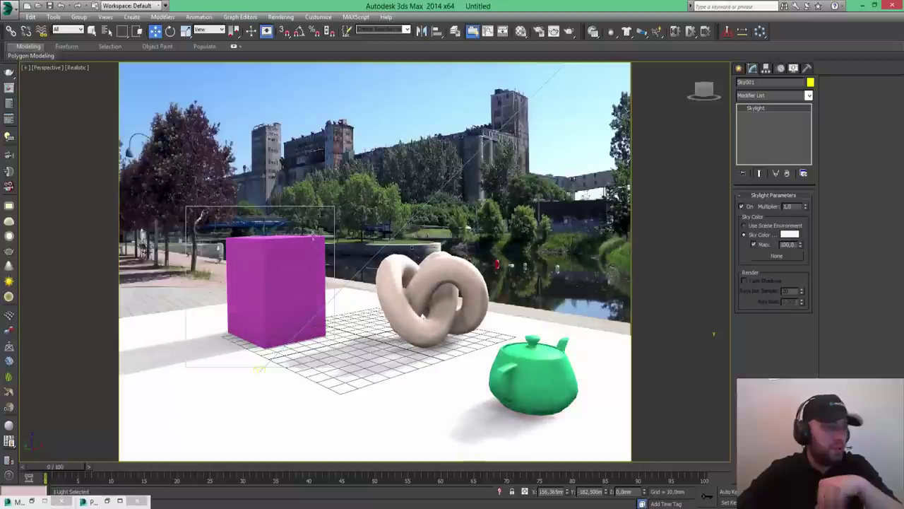
Step: Switch Render Setup's Area to Render back from Region to View
click(281, 17)
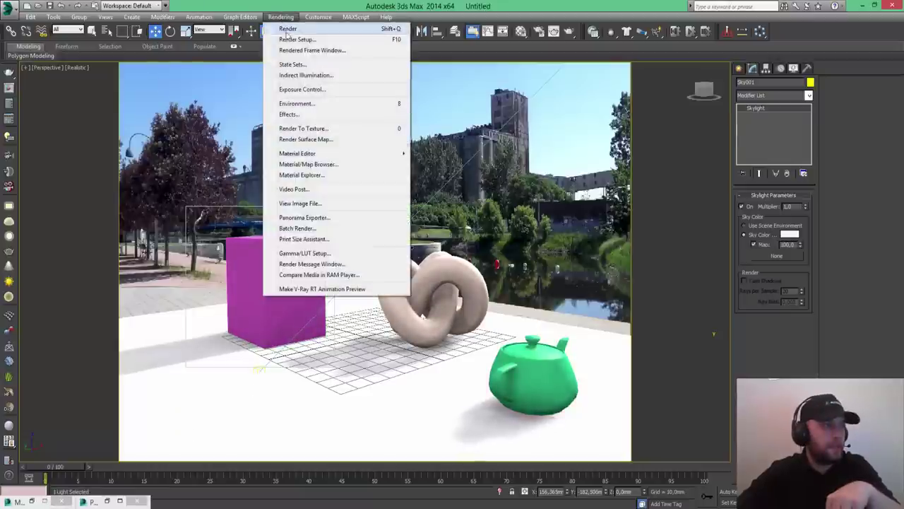
click(293, 36)
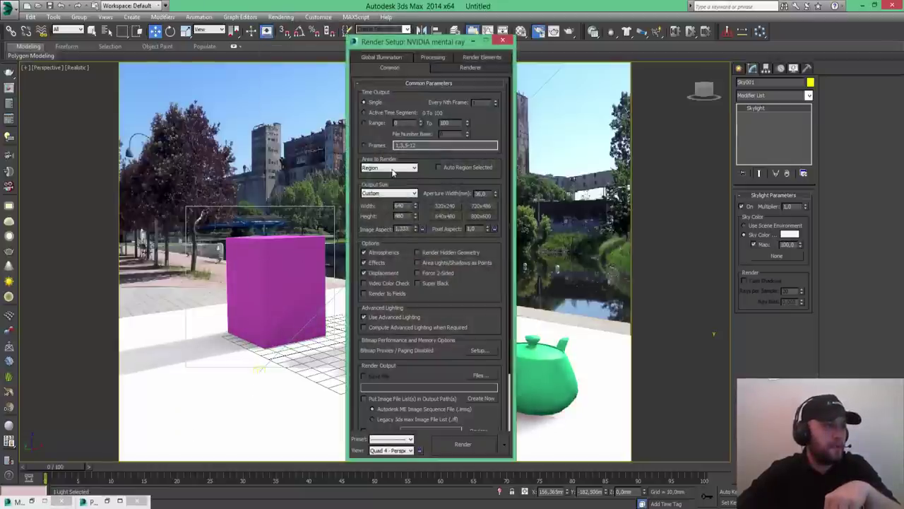
click(393, 167)
click(382, 176)
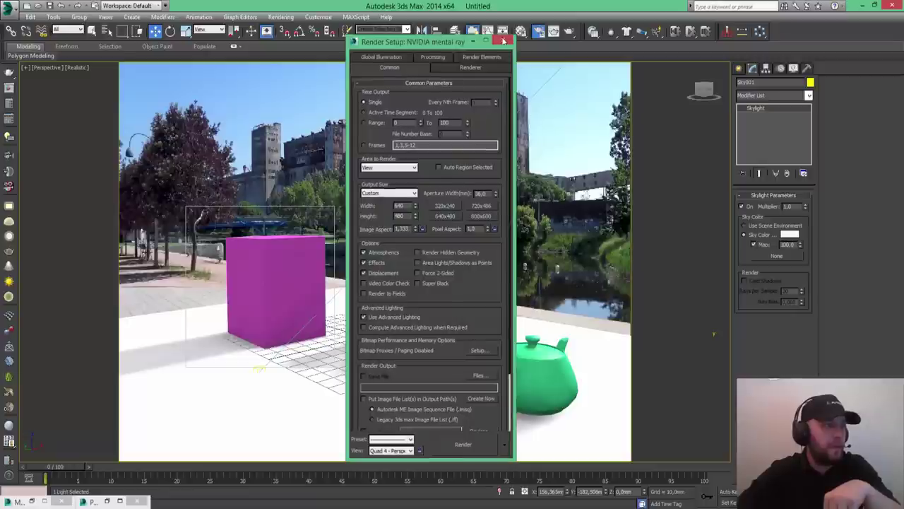
click(503, 41)
Step: Assign the cyl_env bitmap as the Sky001 skylight's map
click(791, 256)
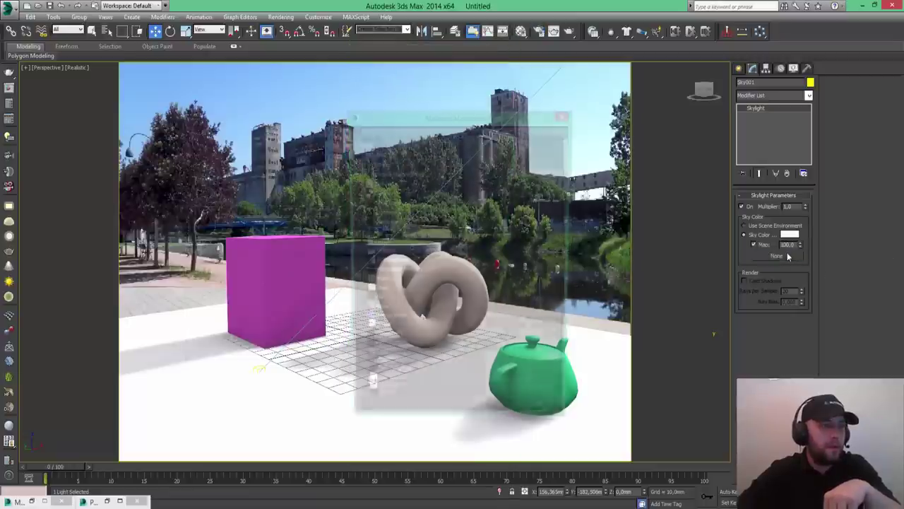
double_click(395, 164)
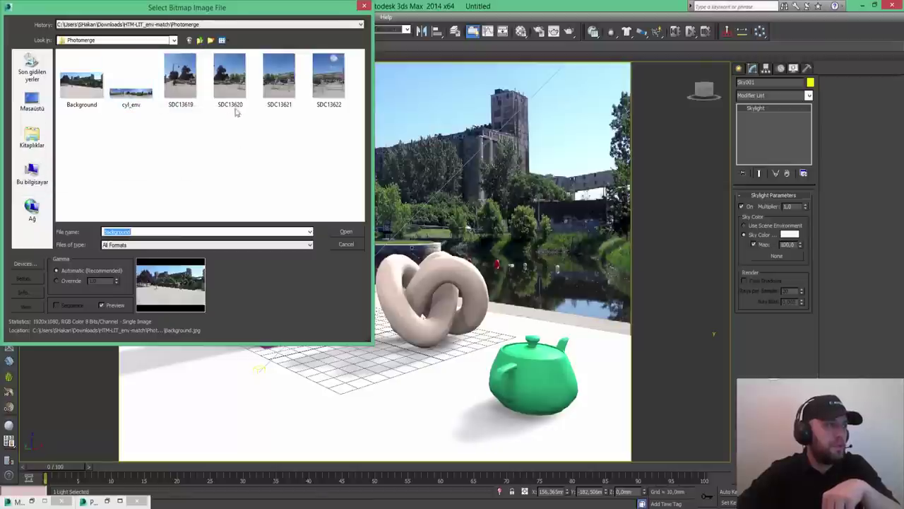
double_click(144, 94)
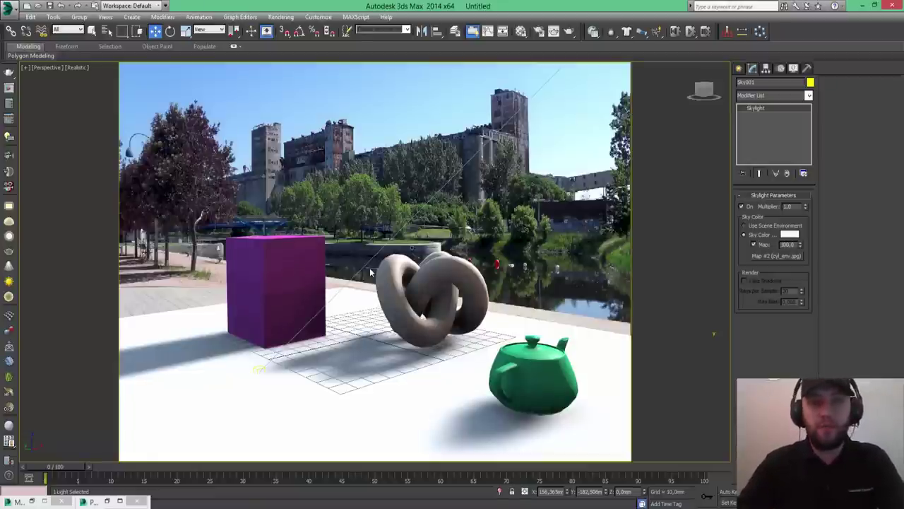
Step: Start a production render of the whole plaza scene lit by the cyl_env skylight map
click(570, 36)
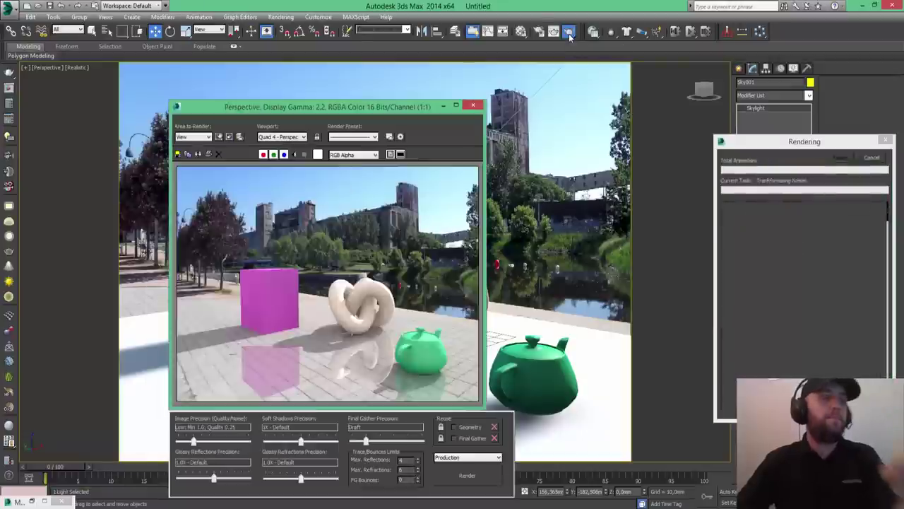